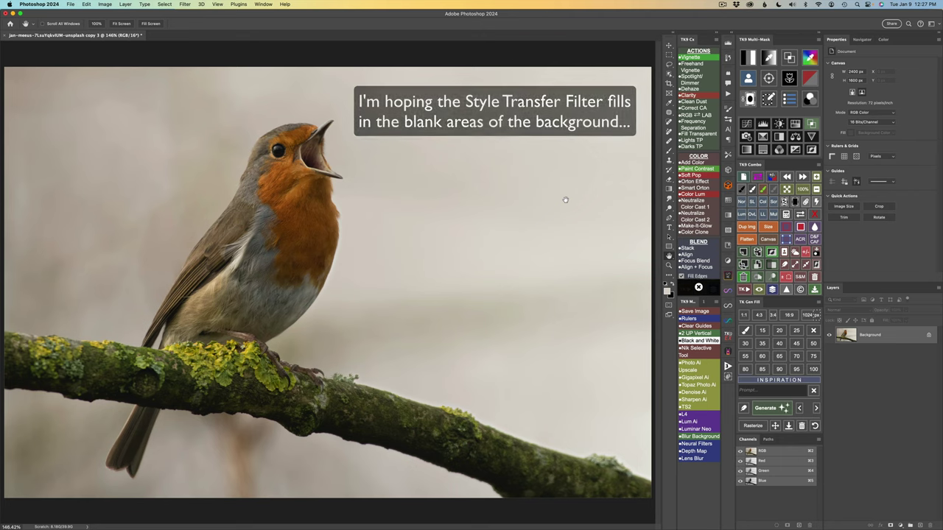
# Open the Filter menu for the 2400 × 1600 px robin photo.
pyautogui.click(371, 164)
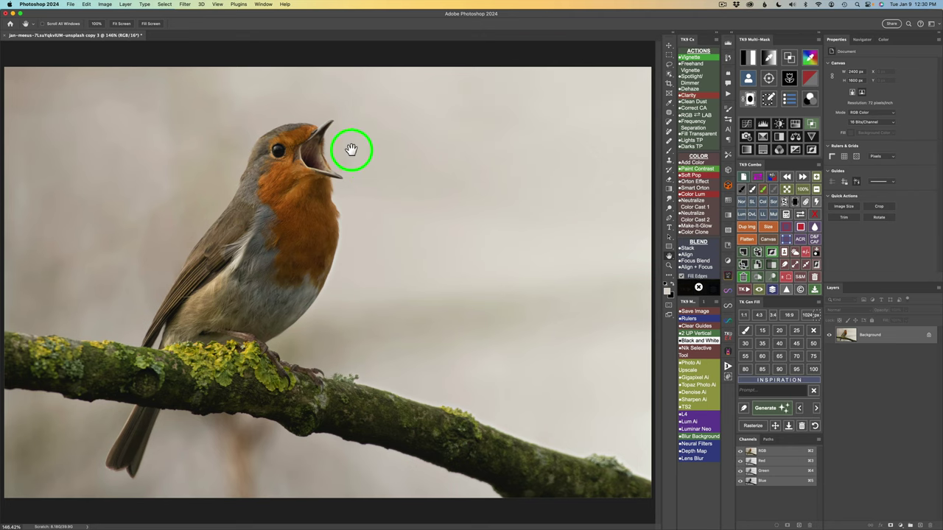
pyautogui.click(185, 4)
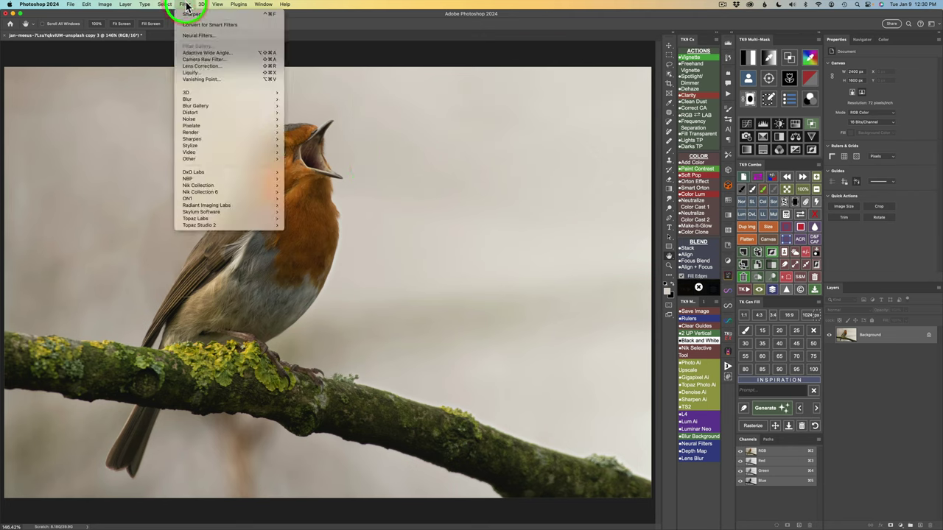
# Choose Filter > Neural Filters and switch on the Style Transfer toggle.
pyautogui.click(210, 37)
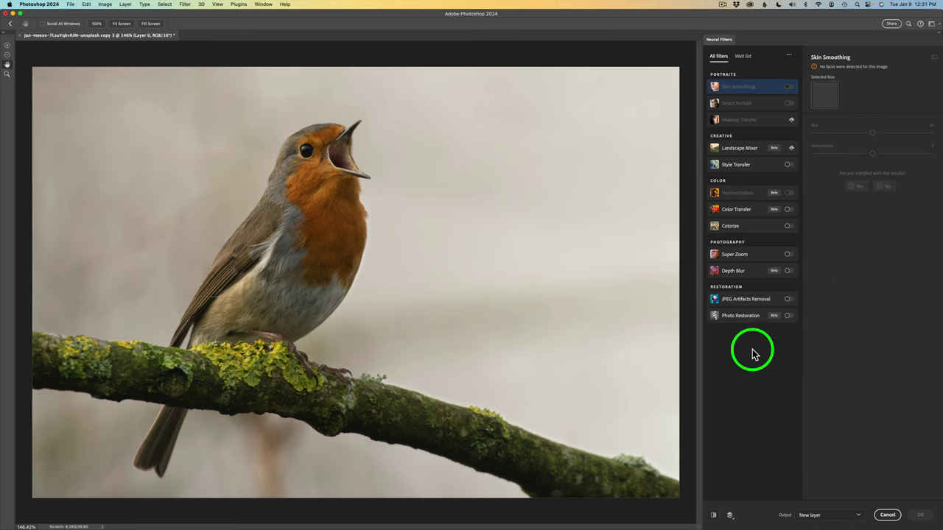
pyautogui.moveTo(733, 167)
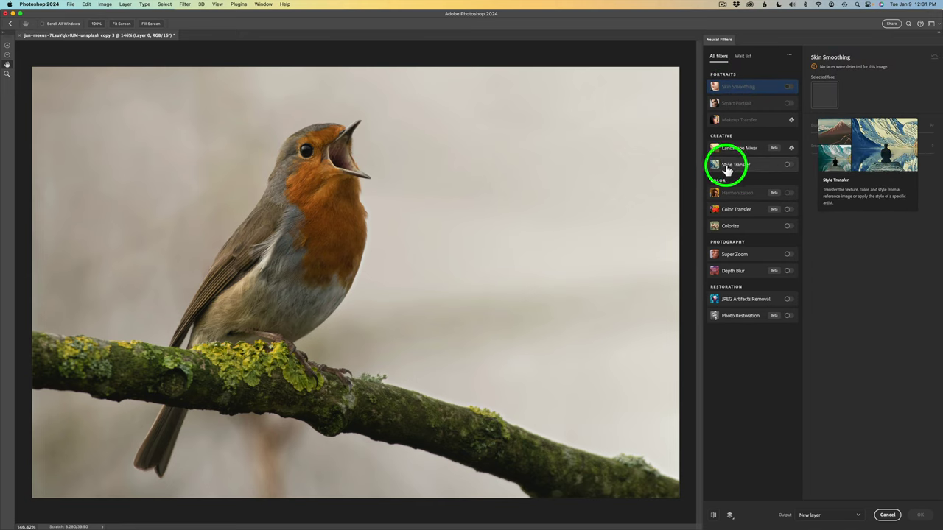
pyautogui.click(788, 166)
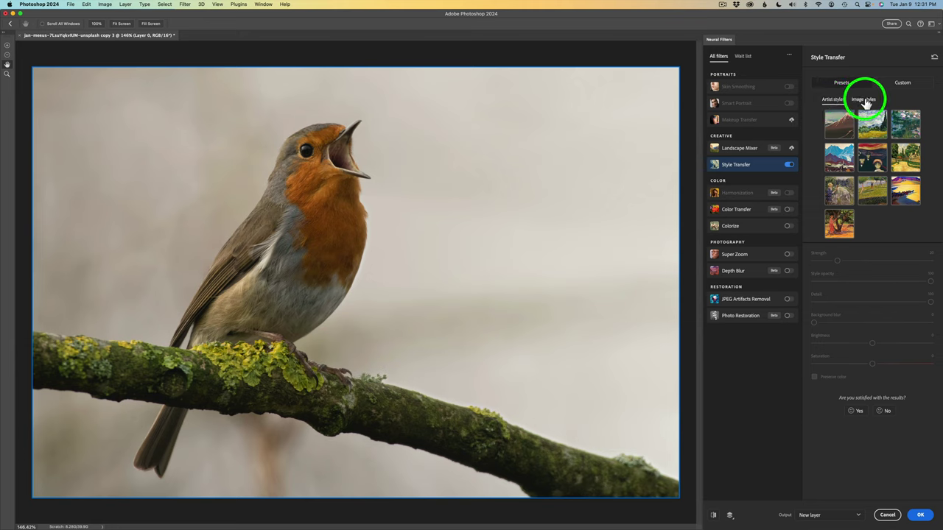
# Browse the Image styles and Artist styles presets, leaving Output on New layer.
pyautogui.click(865, 101)
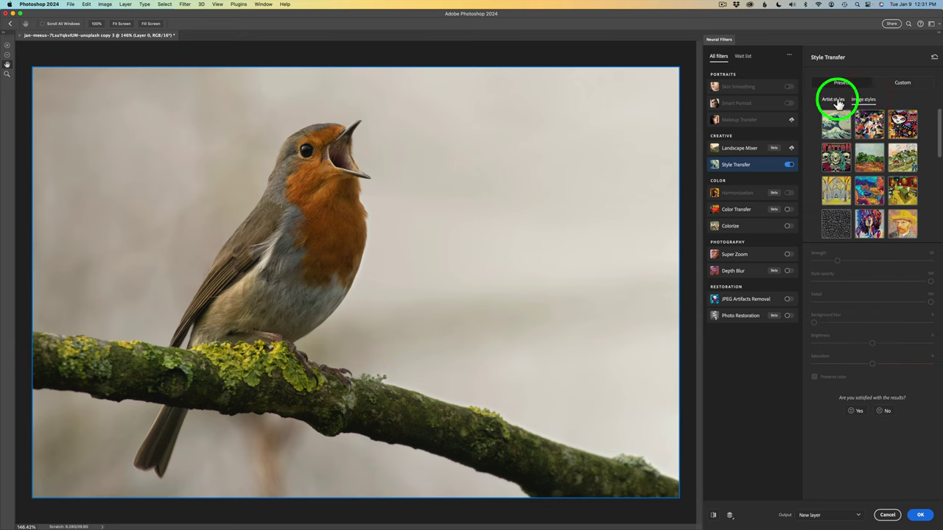
pyautogui.click(838, 103)
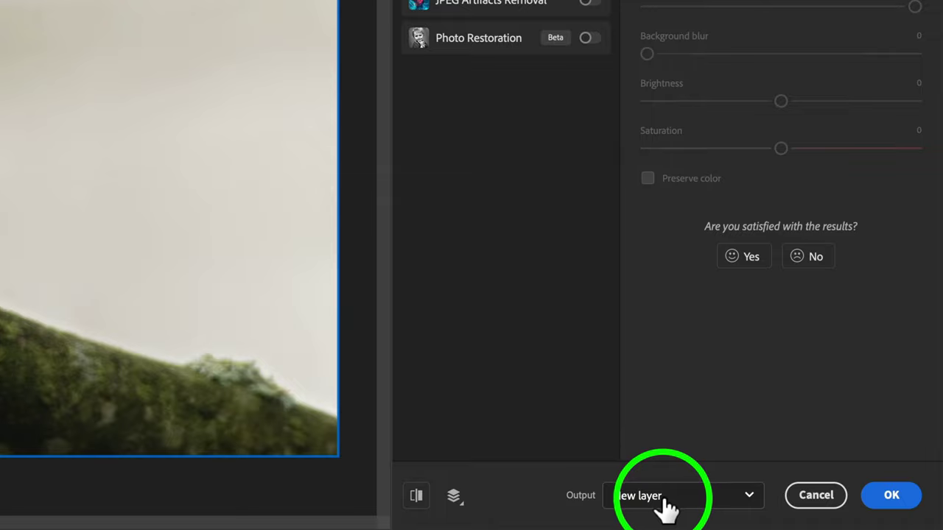
pyautogui.click(750, 498)
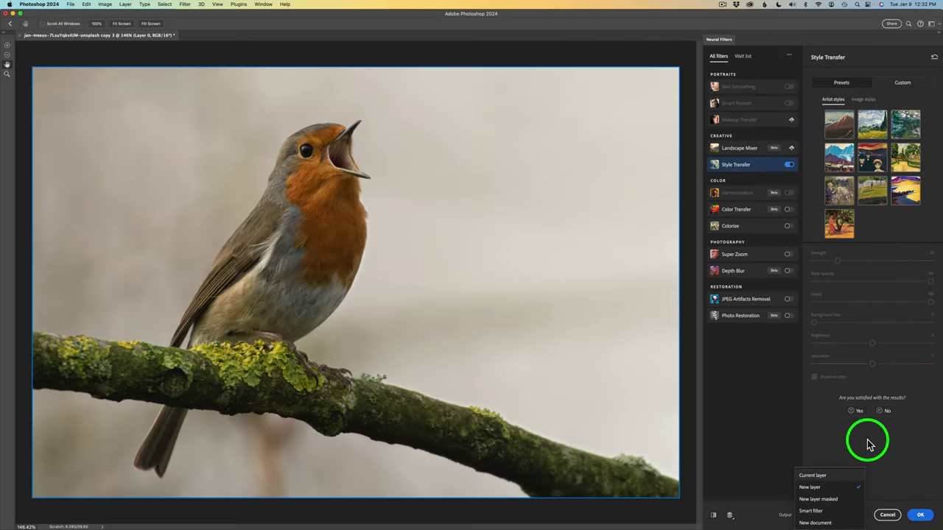
pyautogui.click(868, 444)
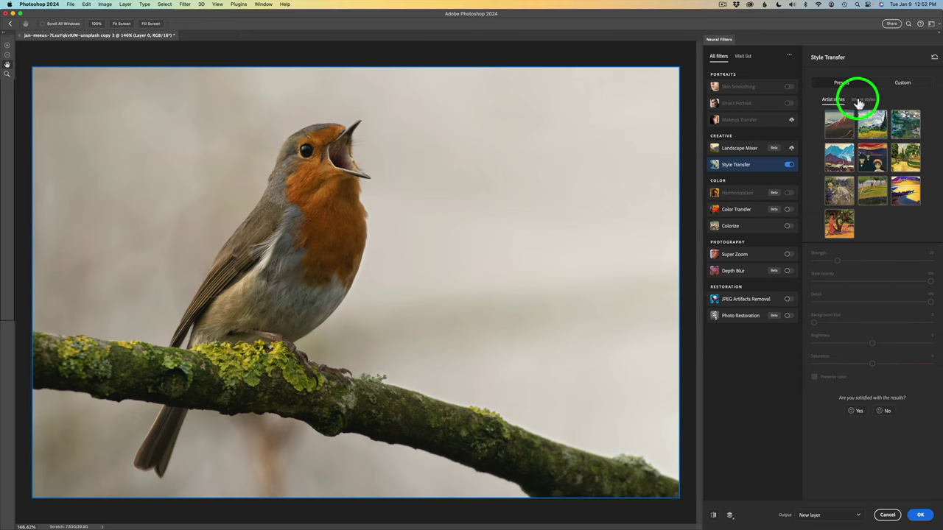
pyautogui.click(861, 101)
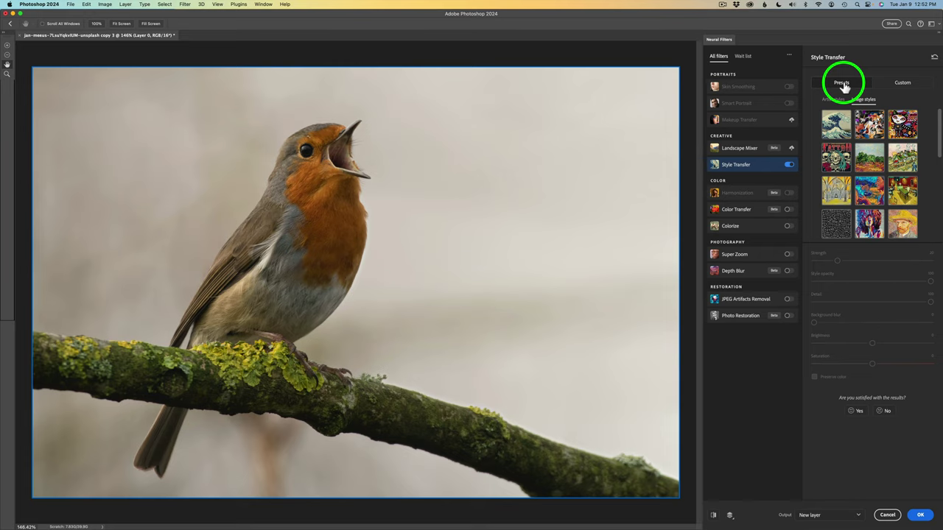
# Load IMG_0708.jpeg as the custom Style Transfer reference image.
pyautogui.click(905, 83)
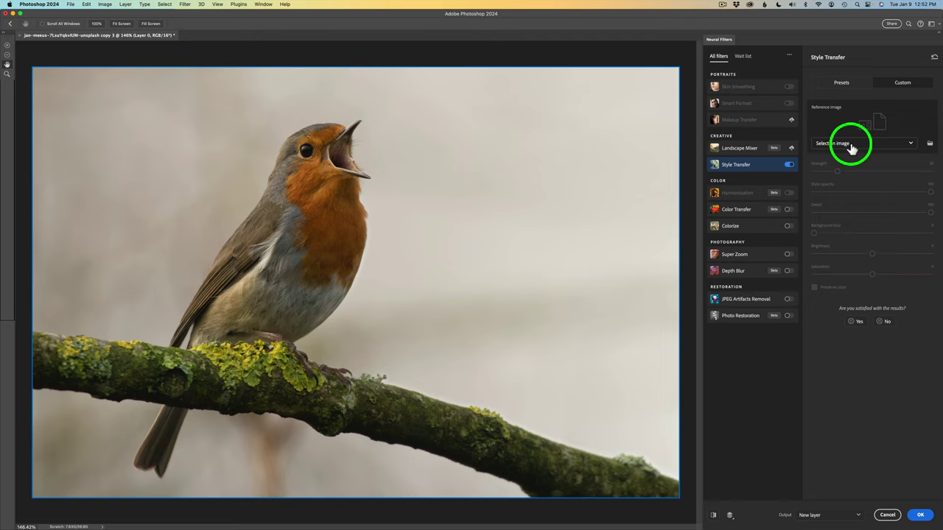
pyautogui.click(854, 145)
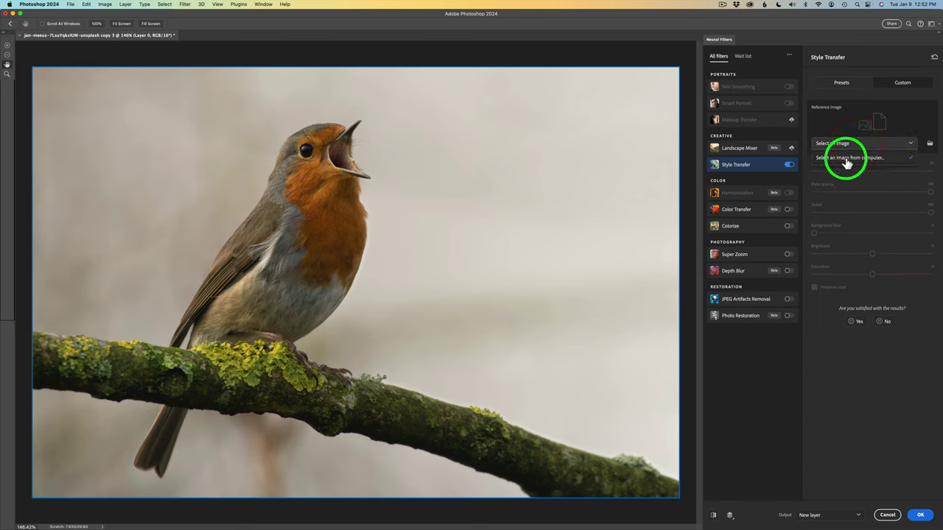
pyautogui.click(900, 112)
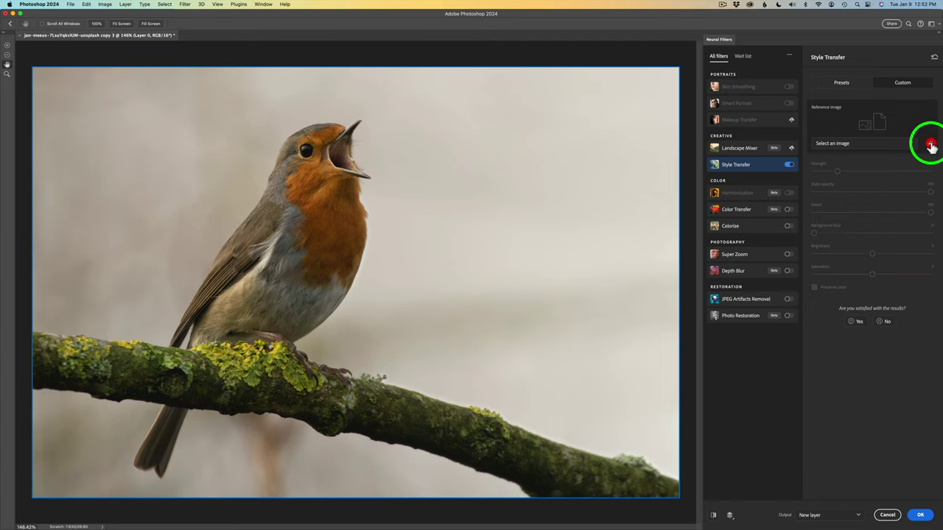
pyautogui.click(930, 145)
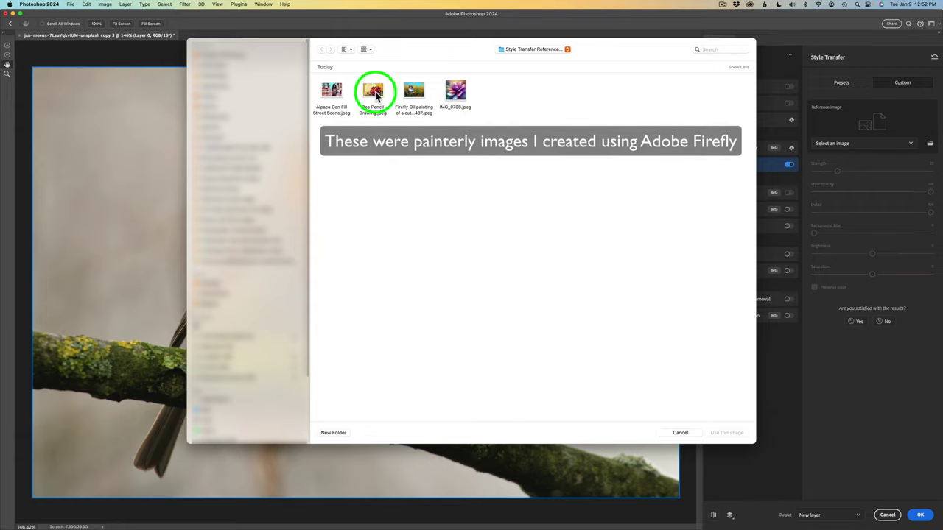
pyautogui.click(458, 90)
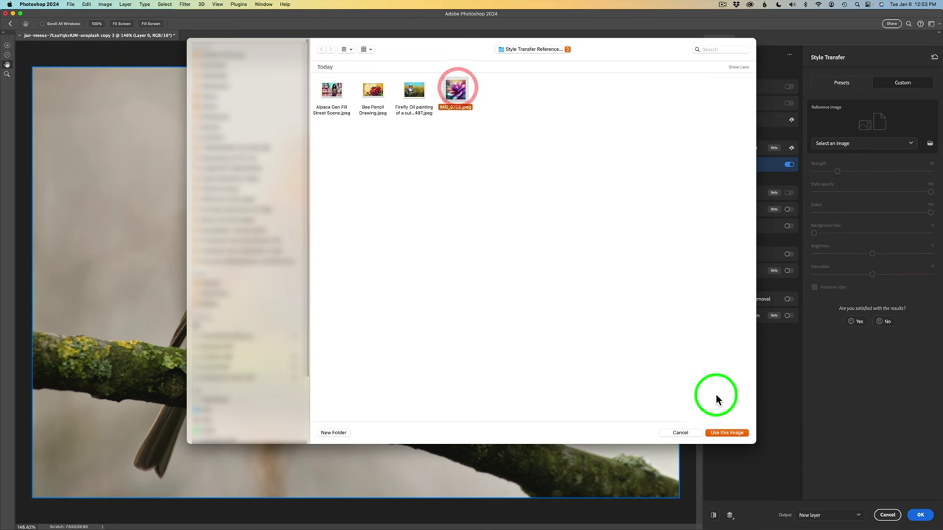
pyautogui.click(732, 436)
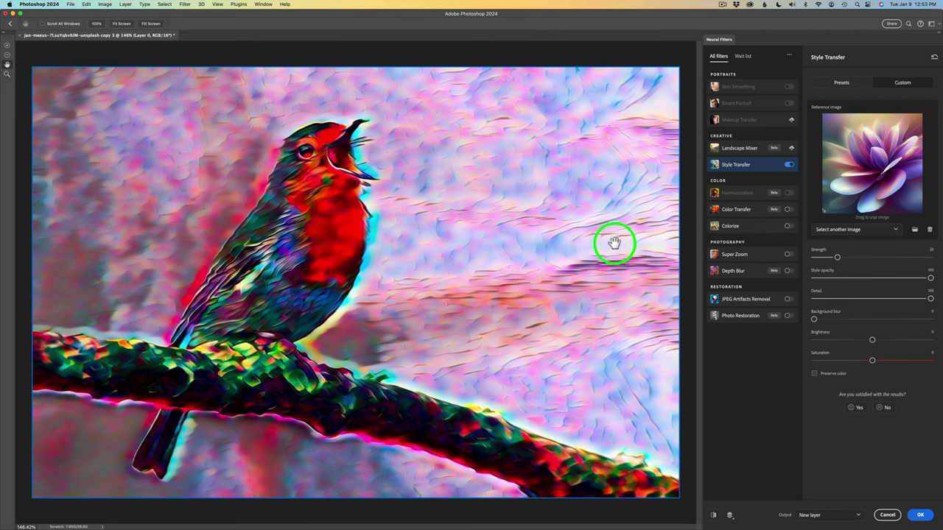
# Try Strength at 100, then settle on Strength 50 and Style opacity 50.
pyautogui.click(312, 274)
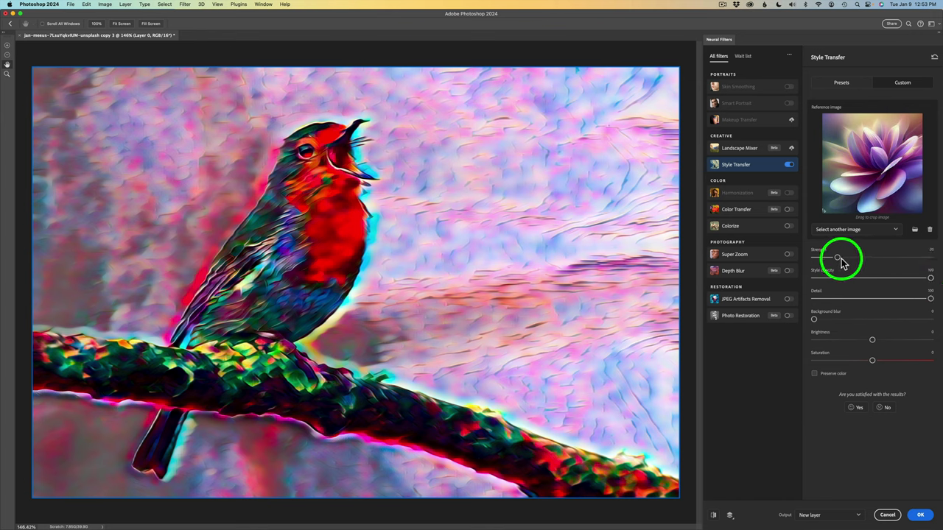
pyautogui.moveTo(838, 260); pyautogui.dragTo(932, 270)
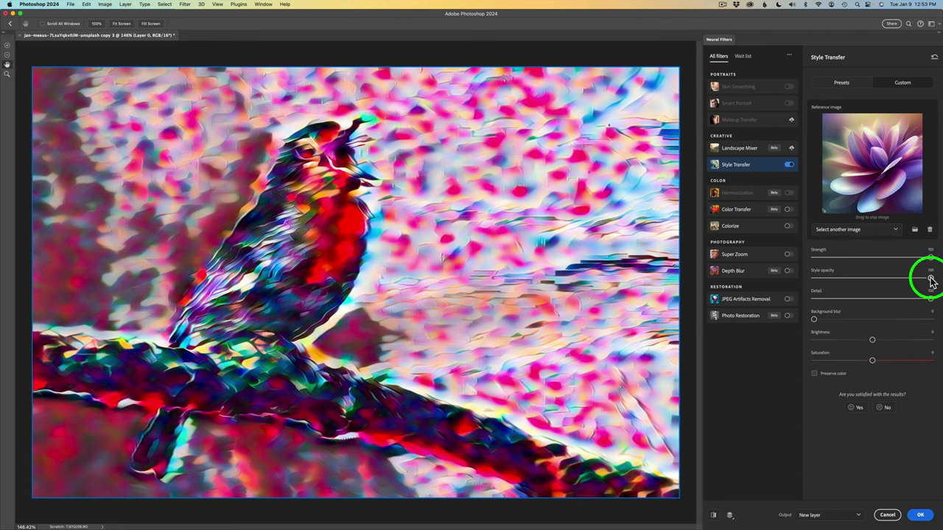
pyautogui.moveTo(927, 277); pyautogui.dragTo(881, 280)
pyautogui.moveTo(865, 280); pyautogui.dragTo(873, 280)
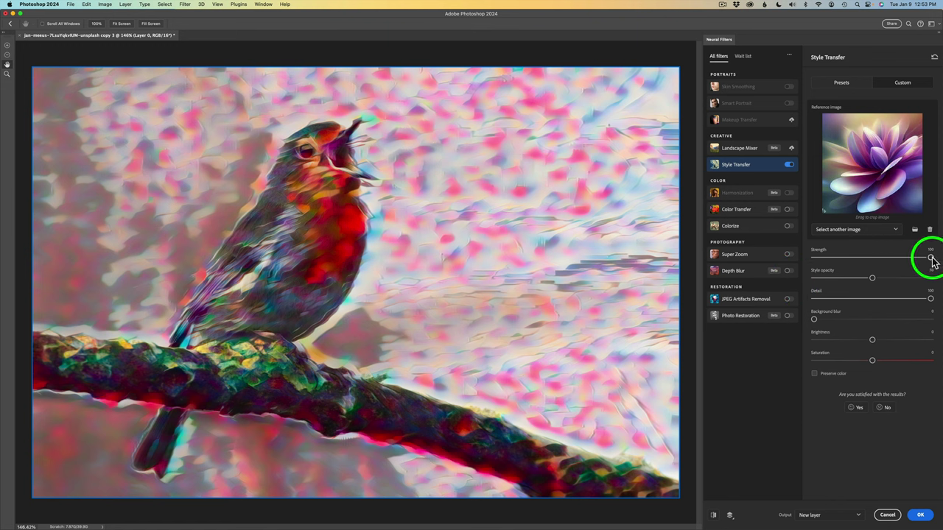
pyautogui.moveTo(931, 257); pyautogui.dragTo(873, 260)
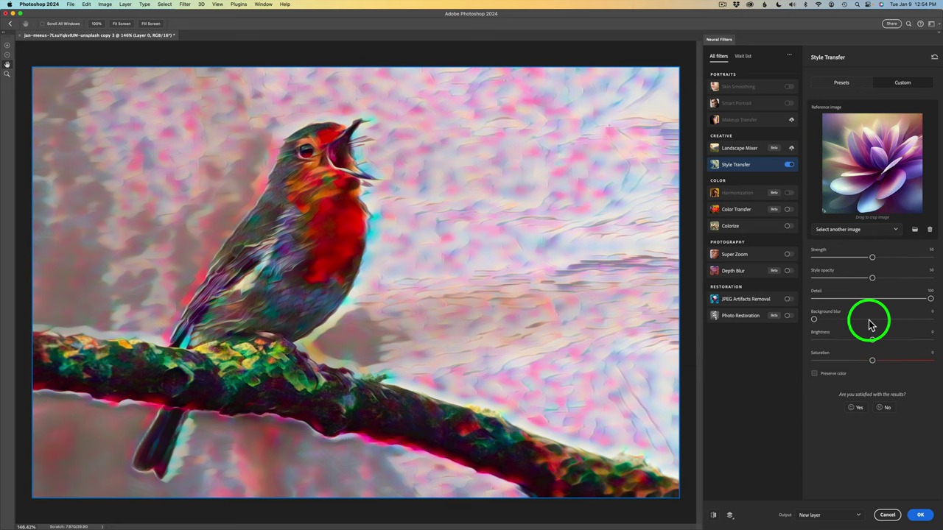
# Turn on Preserve color, set Style opacity to 50 and Strength to 37.
pyautogui.click(814, 375)
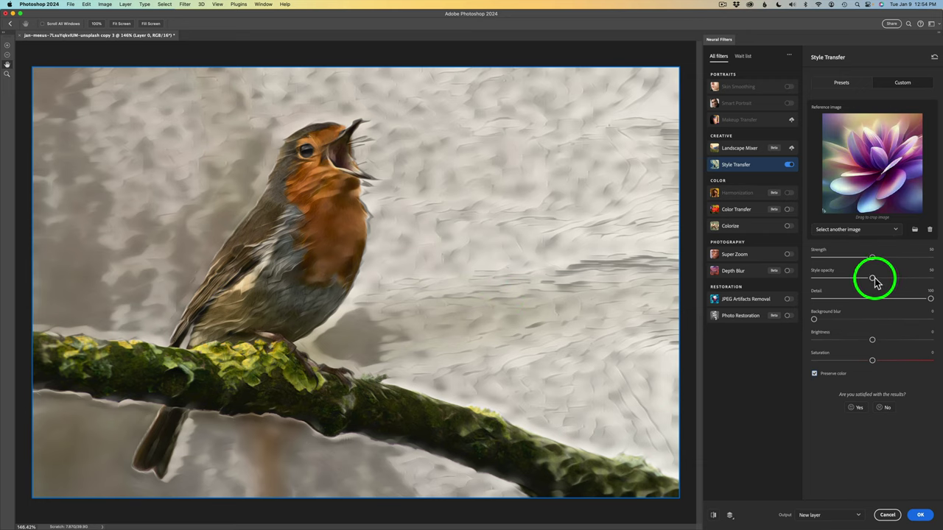
pyautogui.moveTo(872, 278); pyautogui.dragTo(899, 278)
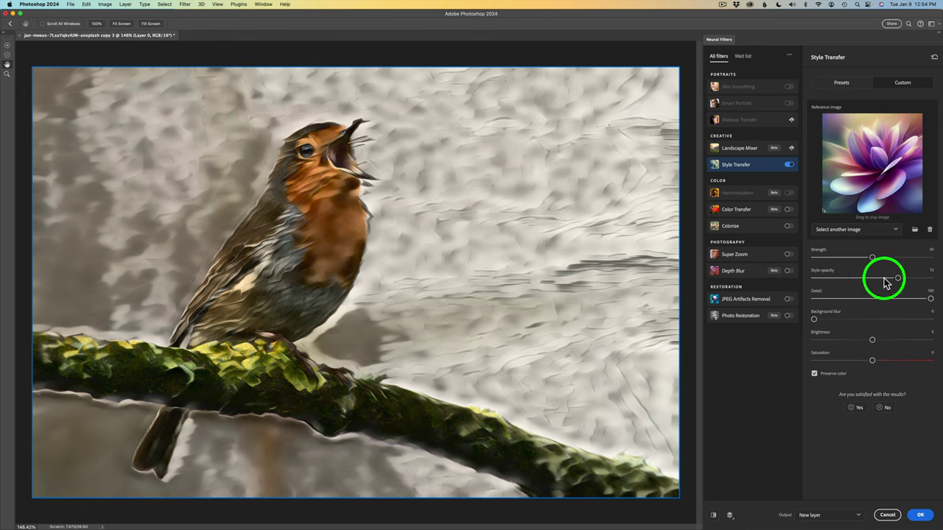
pyautogui.moveTo(898, 279); pyautogui.dragTo(858, 281)
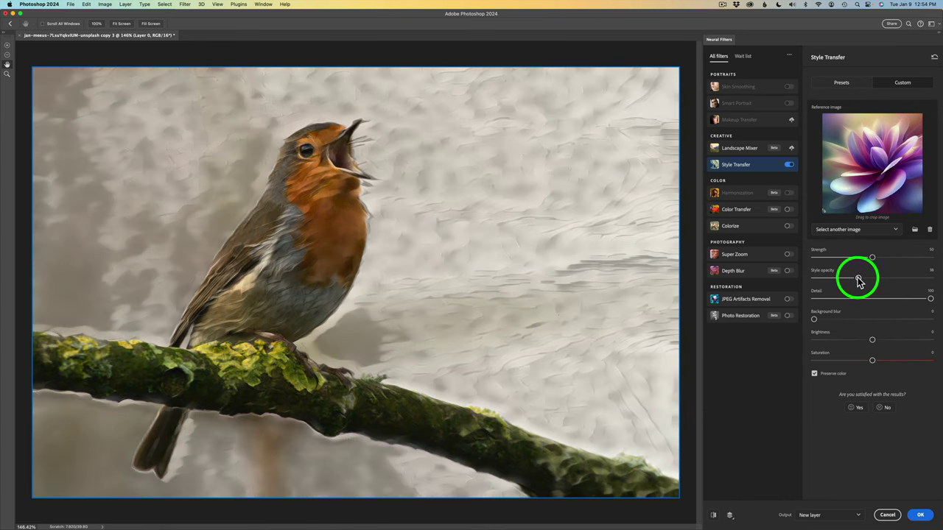
pyautogui.moveTo(857, 280); pyautogui.dragTo(873, 280)
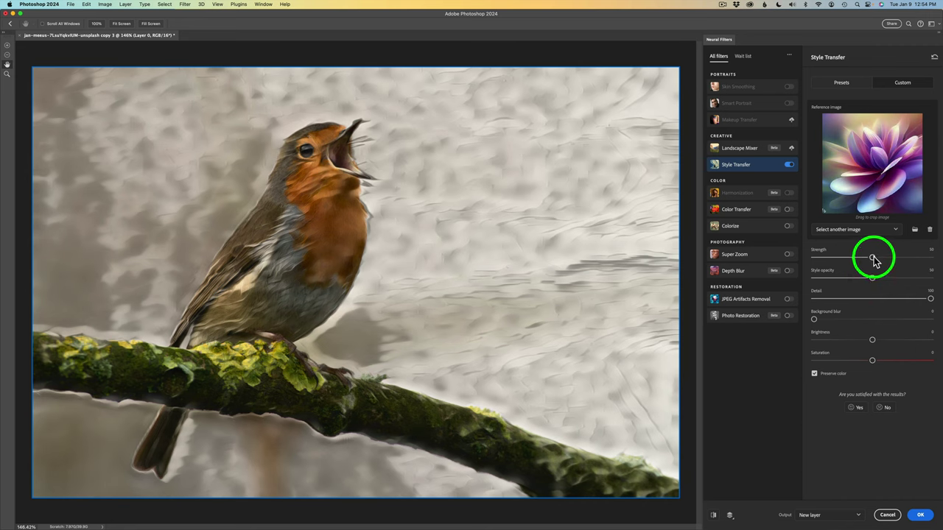
pyautogui.moveTo(873, 258); pyautogui.dragTo(857, 258)
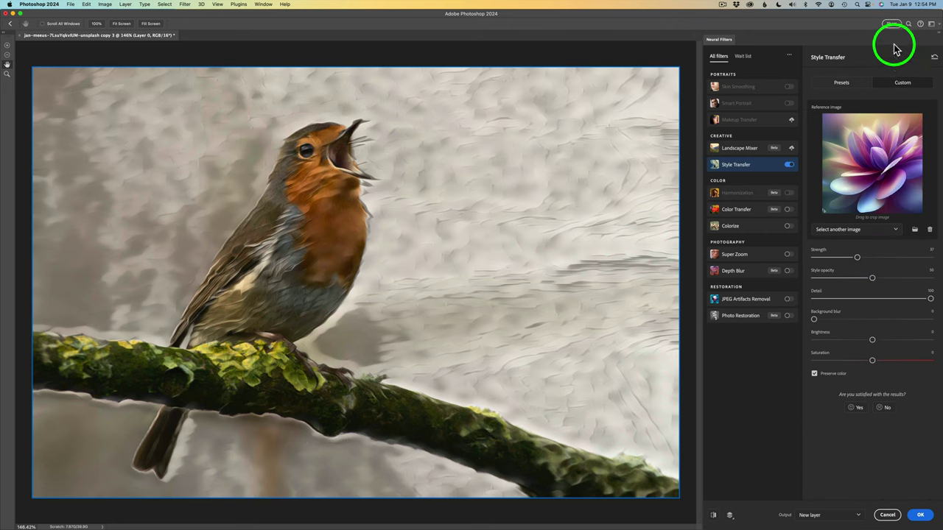
pyautogui.click(904, 82)
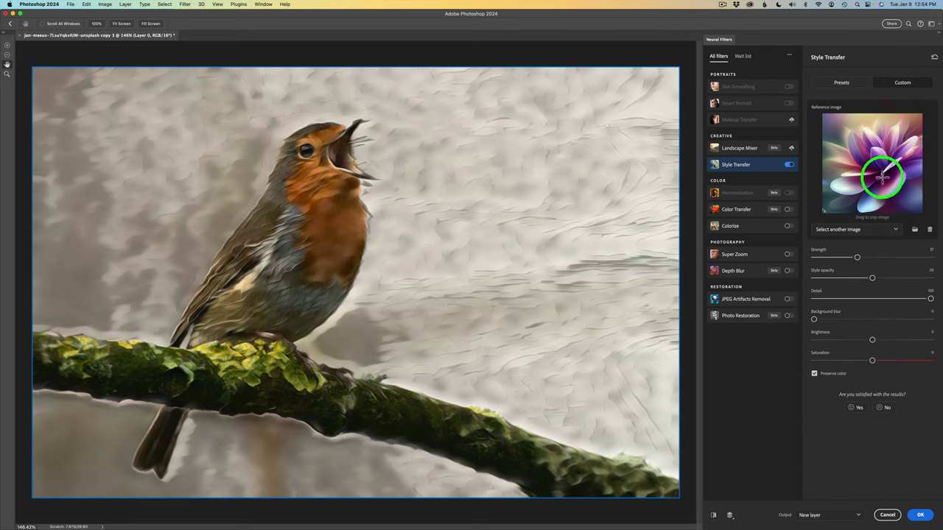
# Switch the reference to Bee Pencil Drawing, keep original colours, and lower saturation to -29.
pyautogui.click(914, 230)
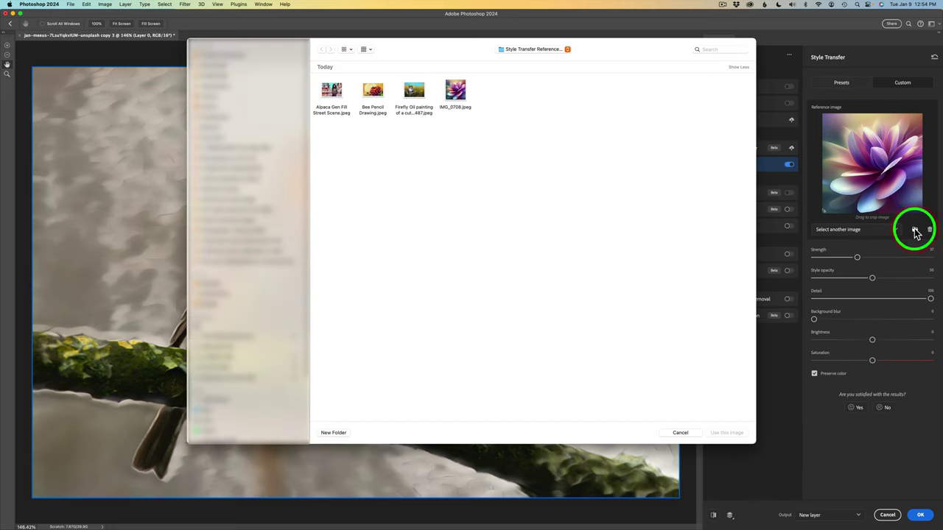
pyautogui.click(375, 93)
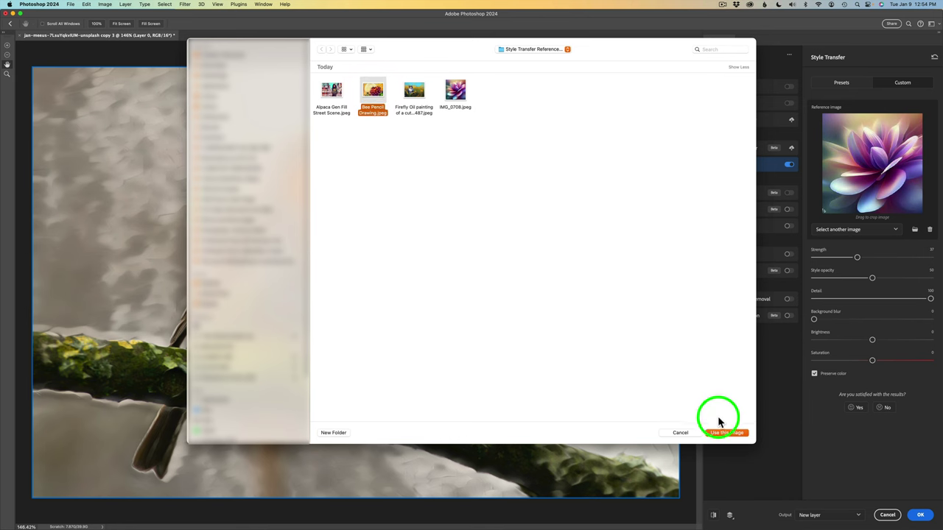
pyautogui.click(730, 434)
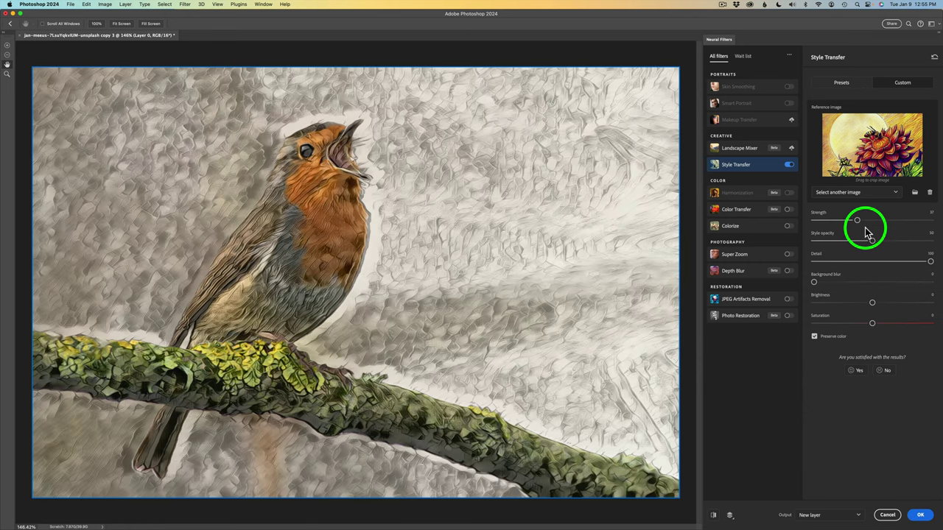
pyautogui.click(815, 338)
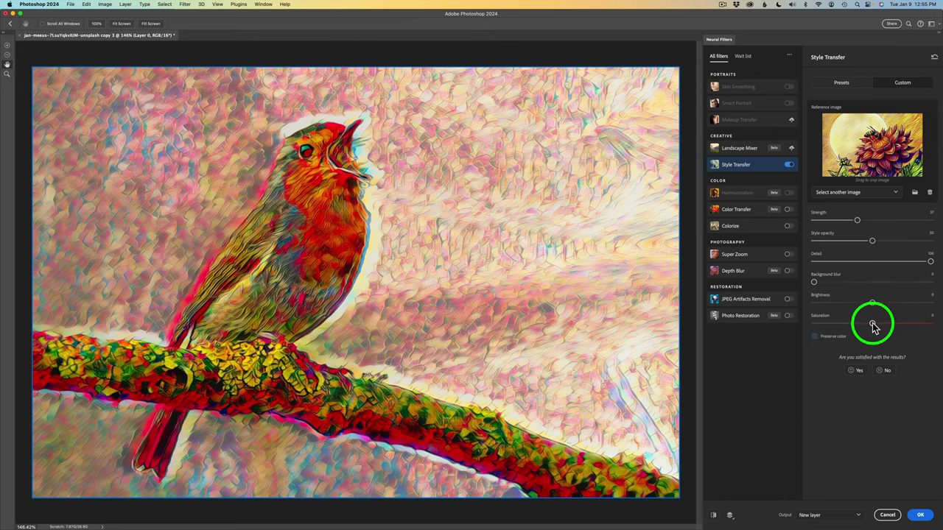
pyautogui.moveTo(873, 324); pyautogui.dragTo(838, 324)
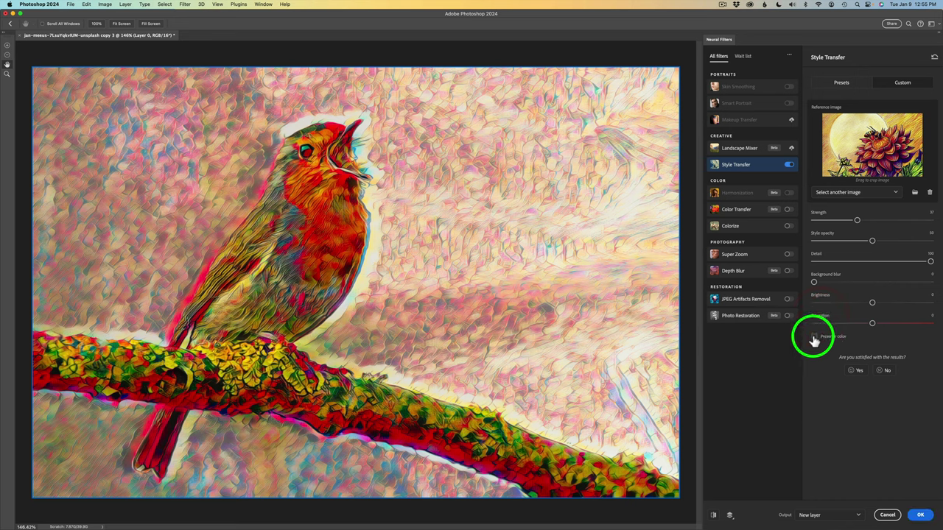
# Check Preserve color, then set Background blur to 0 and Detail to 100.
pyautogui.click(814, 338)
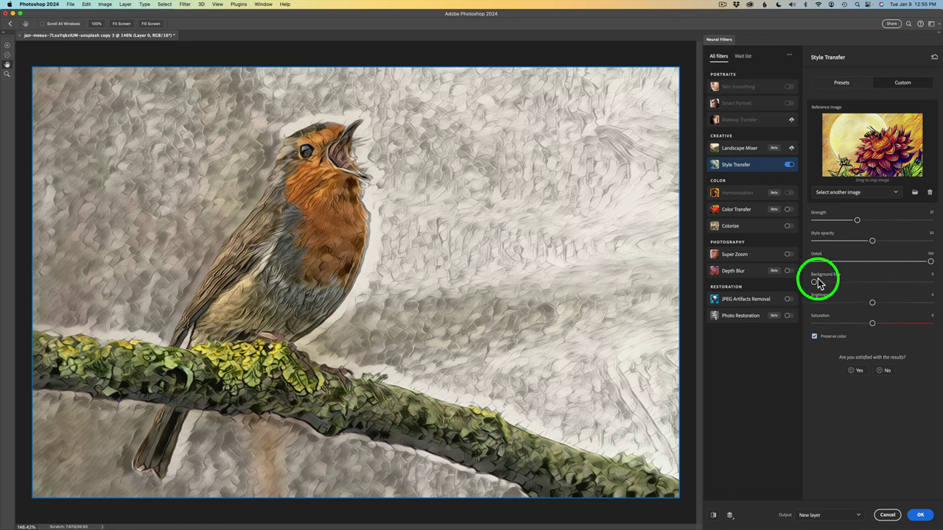
pyautogui.moveTo(816, 282); pyautogui.dragTo(826, 285)
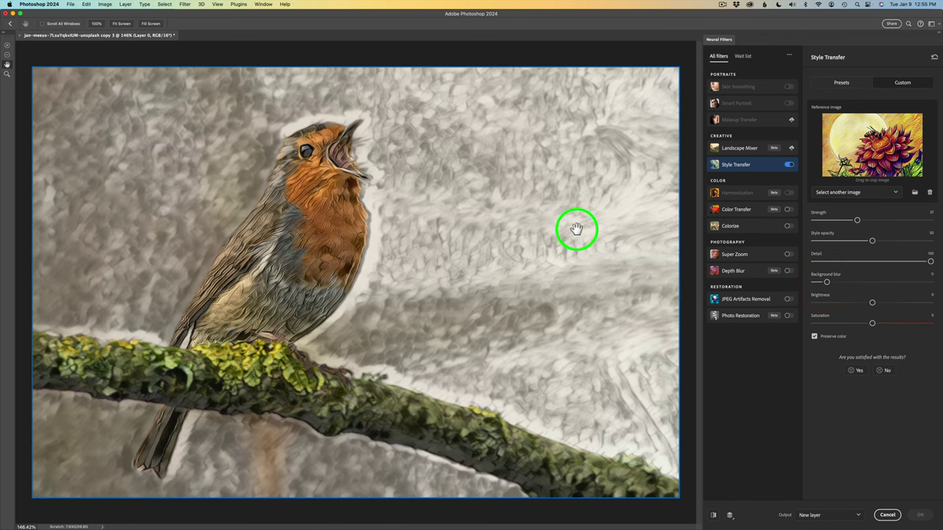
pyautogui.moveTo(327, 268); pyautogui.dragTo(305, 268)
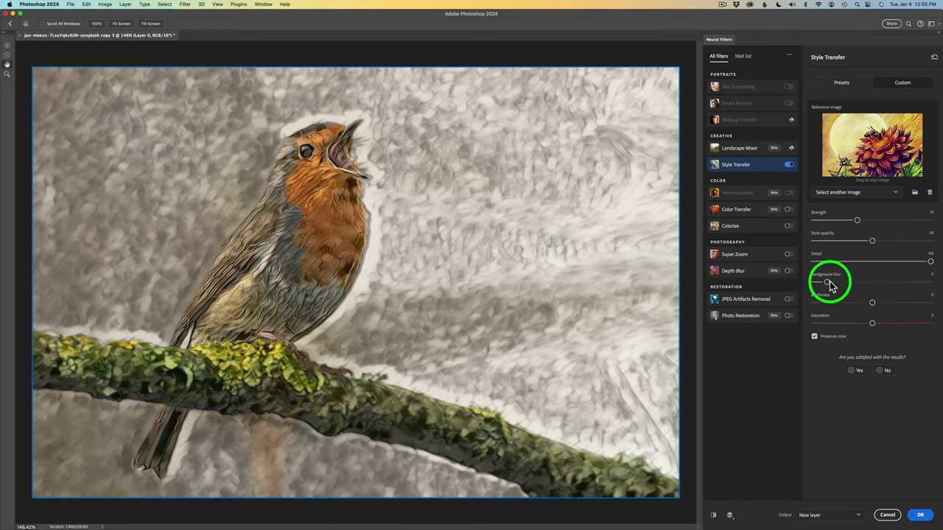
pyautogui.moveTo(829, 285); pyautogui.dragTo(803, 280)
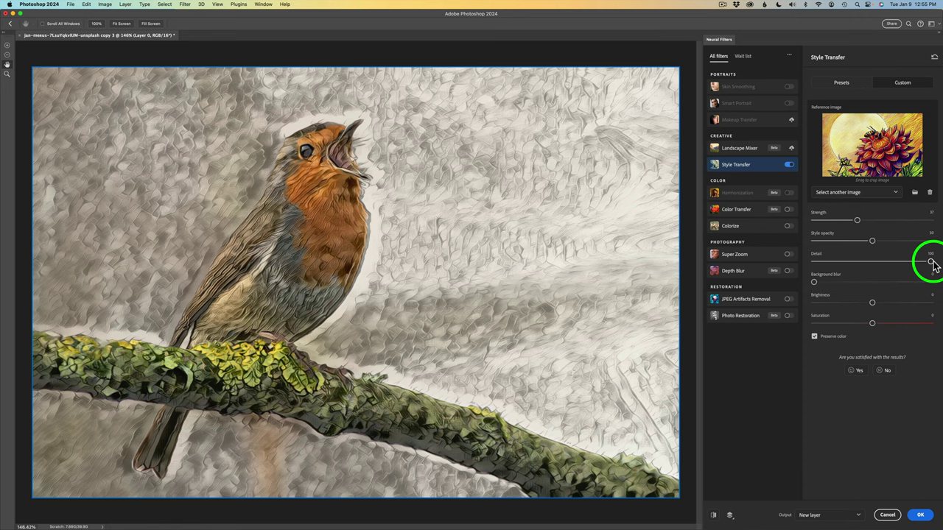
pyautogui.moveTo(932, 263); pyautogui.dragTo(854, 267)
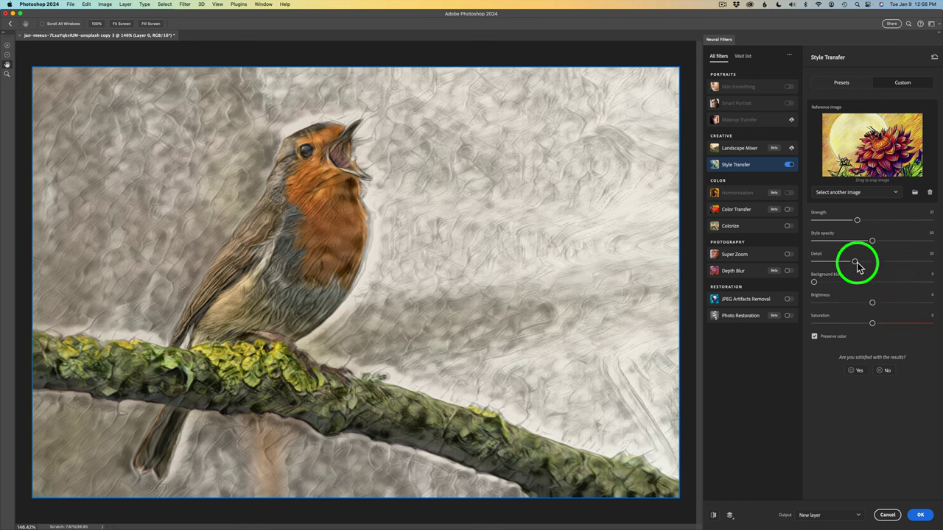
pyautogui.moveTo(859, 268); pyautogui.dragTo(894, 267)
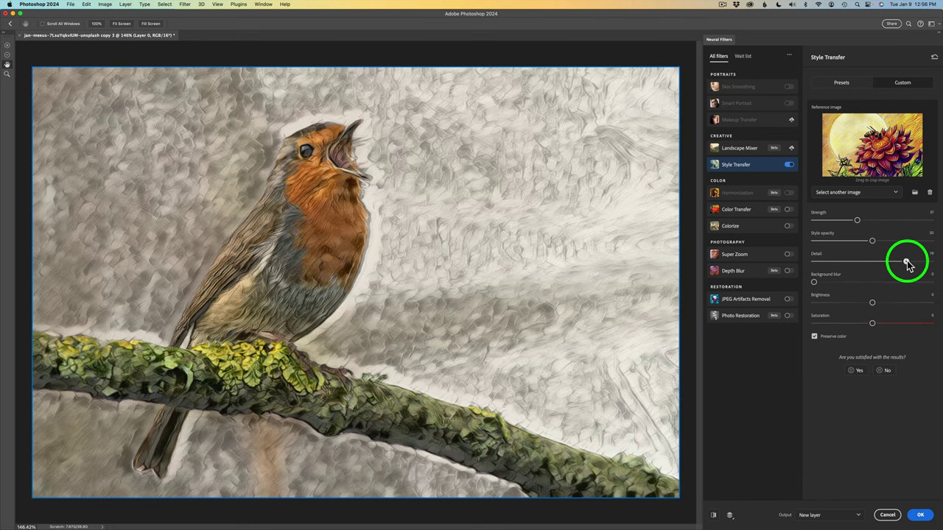
pyautogui.moveTo(908, 265); pyautogui.dragTo(941, 264)
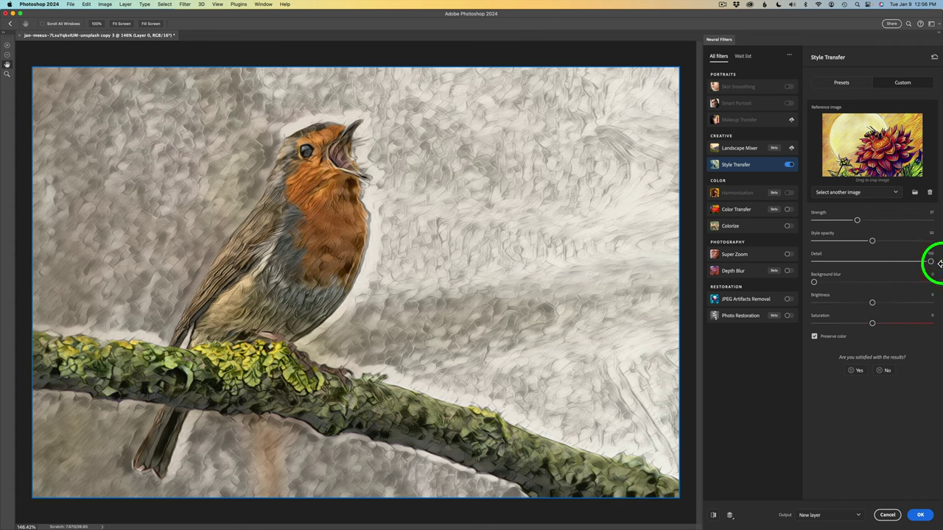
# Apply the last thumbnail in the Artist styles presets grid to the robin.
pyautogui.click(842, 82)
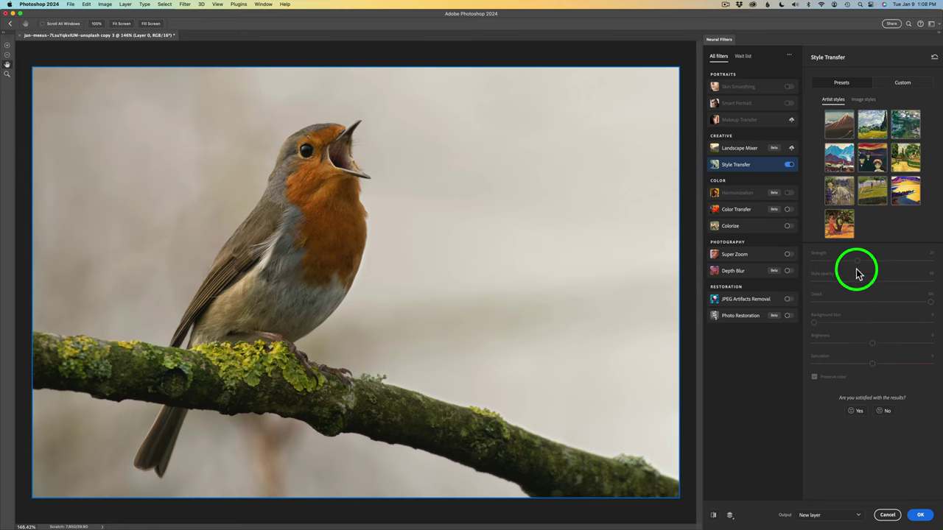
pyautogui.click(839, 224)
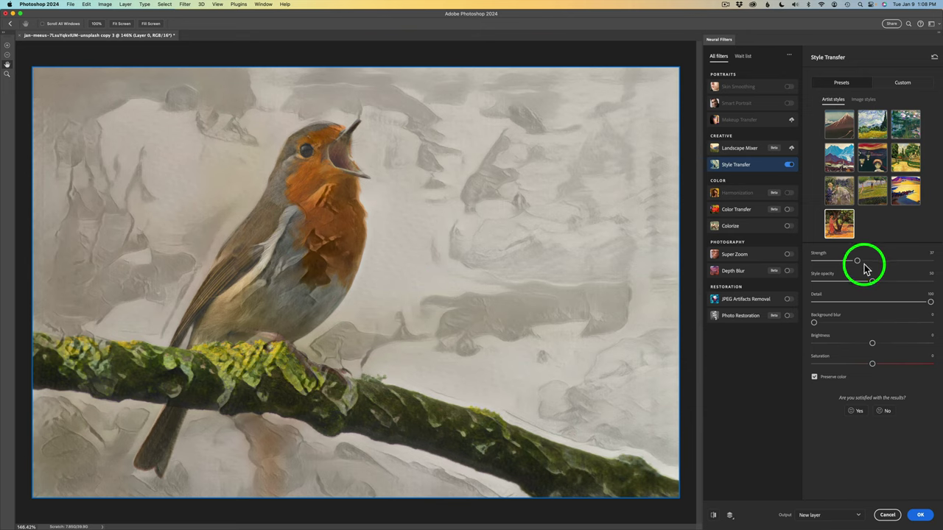
# Raise Strength to 67 and compare Preserve color off and on, leaving it on.
pyautogui.moveTo(858, 262); pyautogui.dragTo(849, 283)
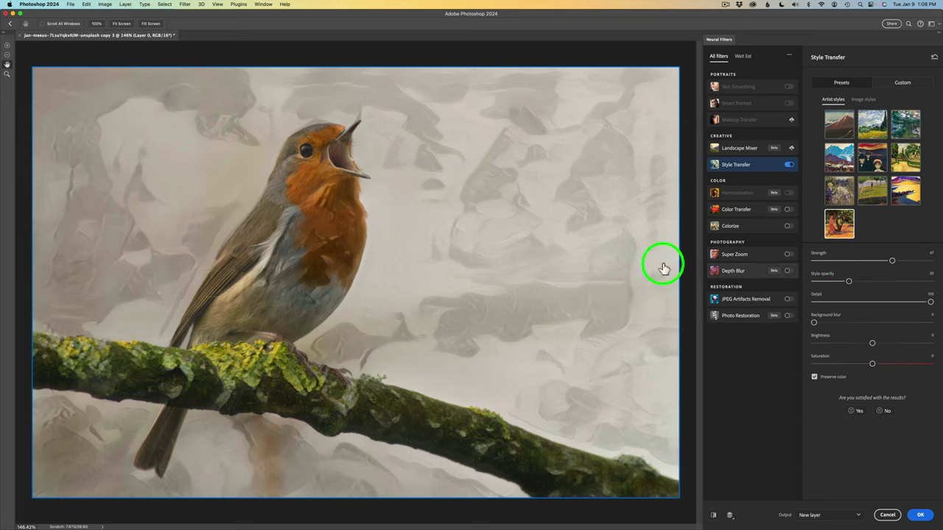
pyautogui.click(815, 378)
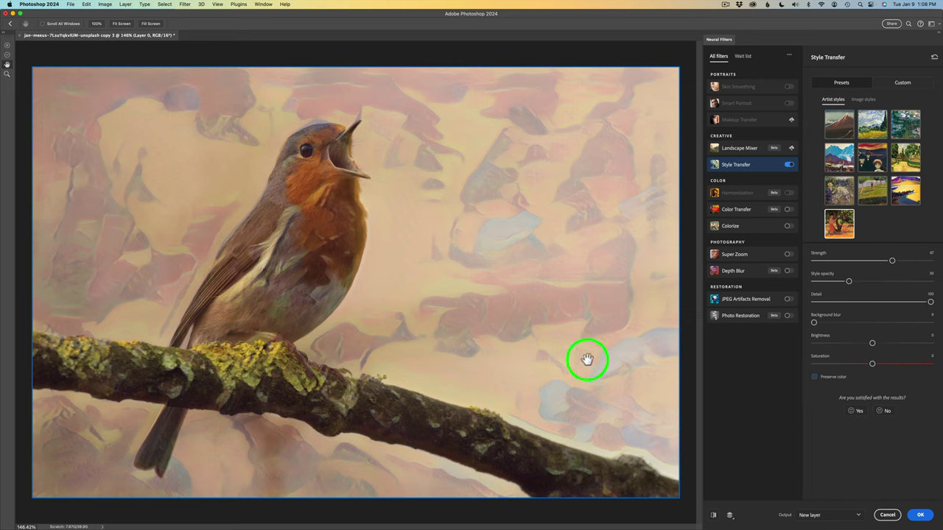
pyautogui.click(815, 379)
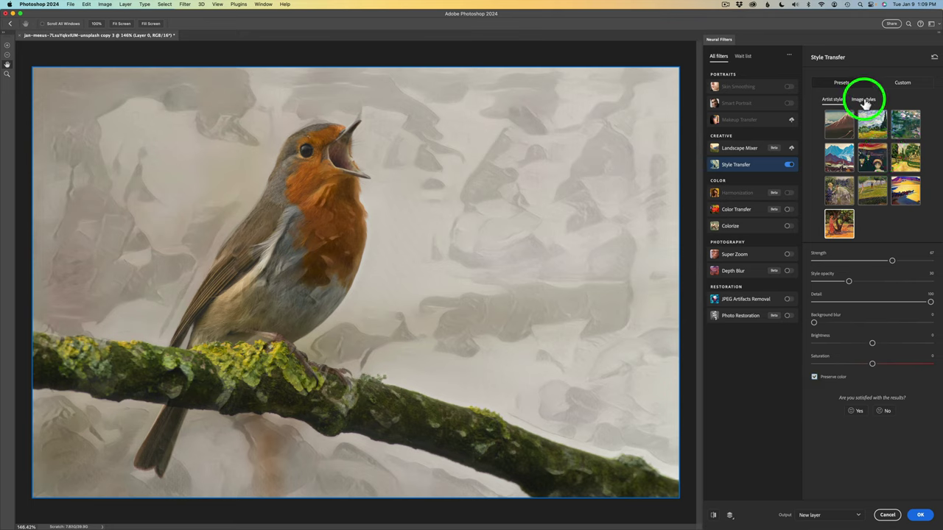
# Switch Style Transfer to its Image styles presets, glancing at Artist styles, and browse the thumbnails.
pyautogui.click(864, 101)
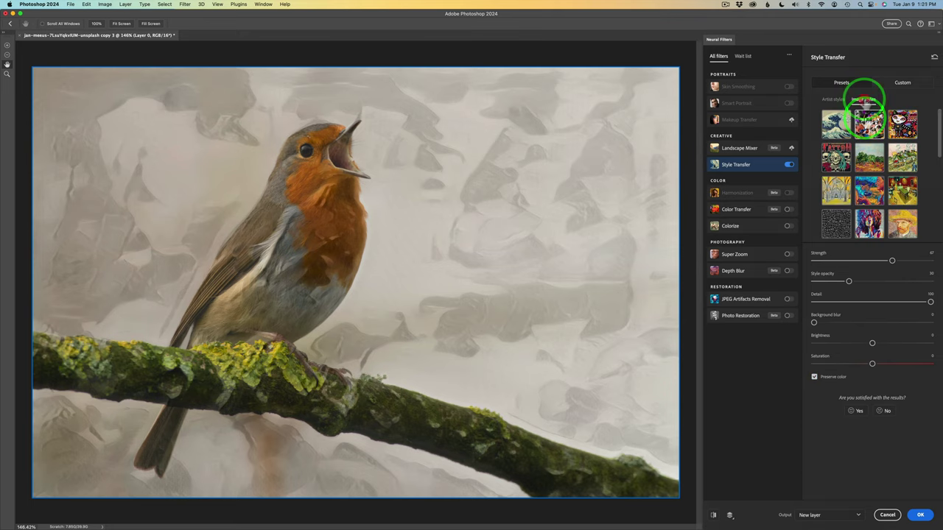
pyautogui.click(870, 122)
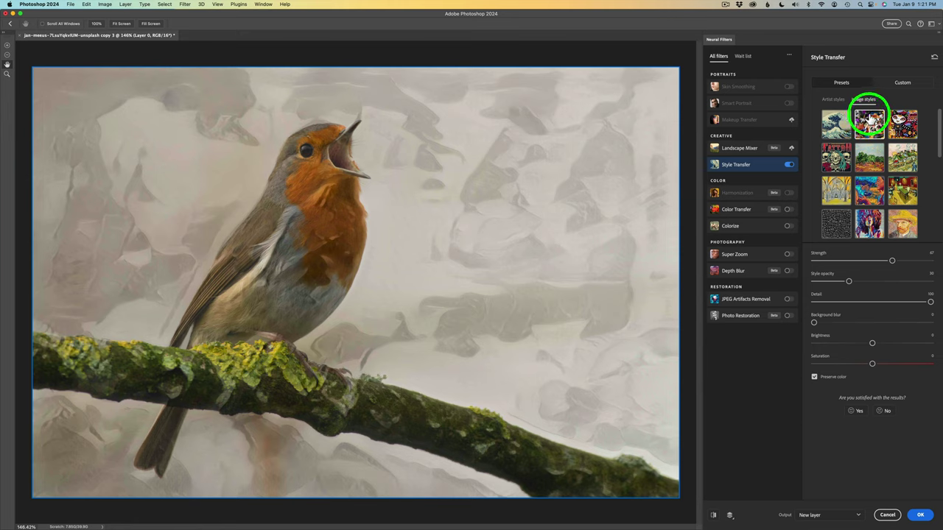
pyautogui.click(833, 101)
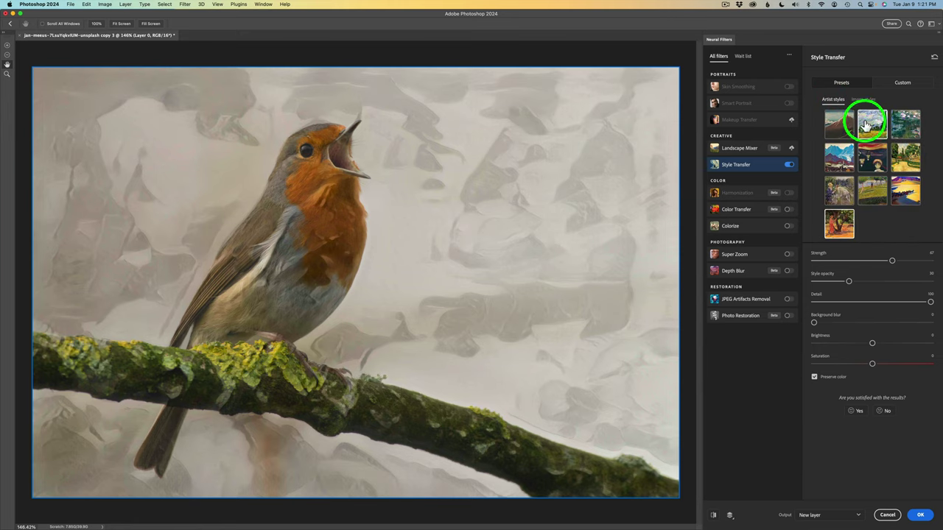
pyautogui.click(863, 101)
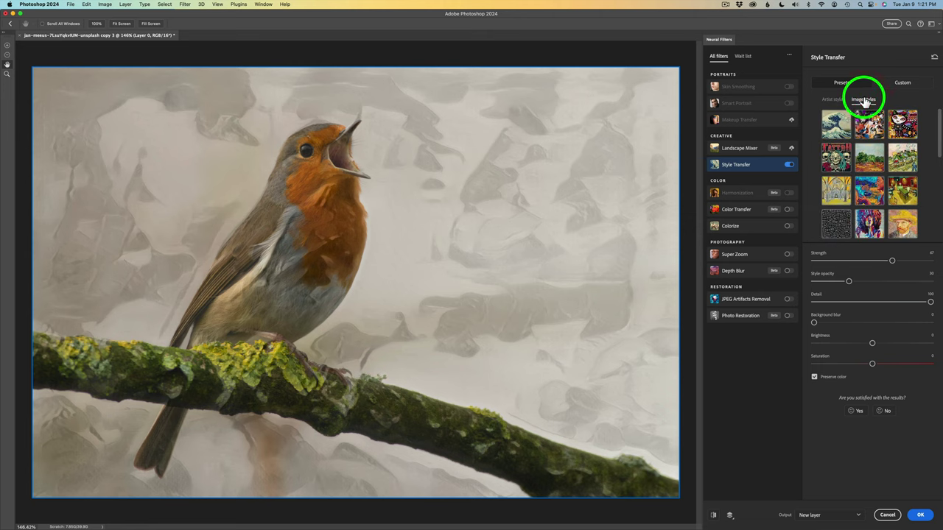
pyautogui.scroll(-5, 895, 151)
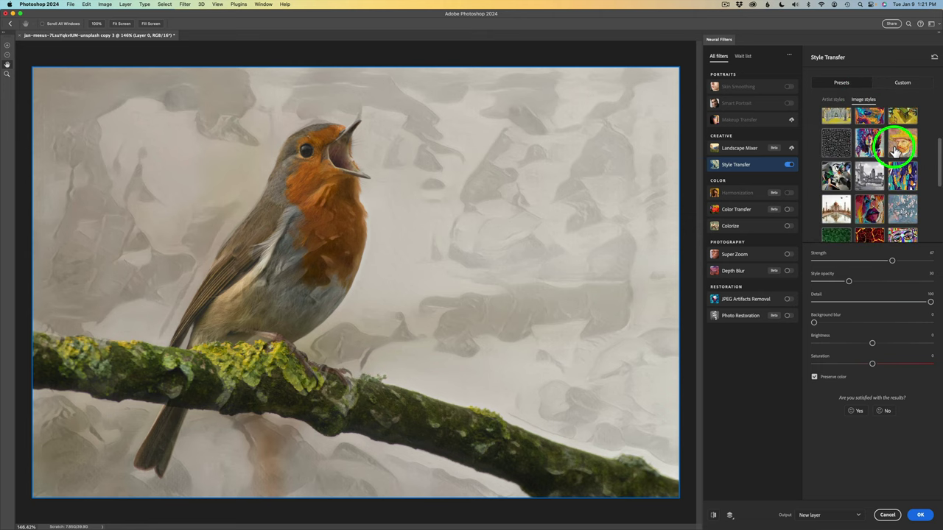
pyautogui.scroll(5, 895, 151)
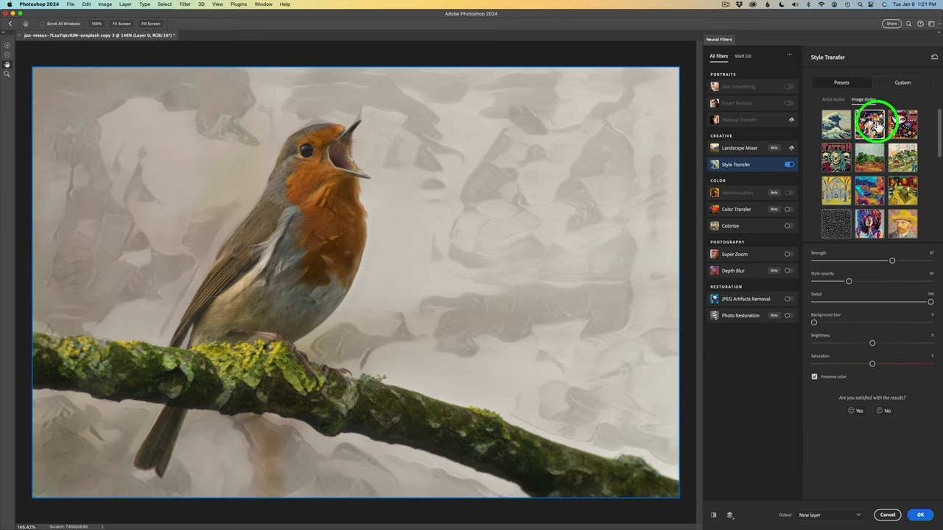
# Apply the third-row, second image-style thumbnail and toggle Show original on and off to compare.
pyautogui.click(872, 193)
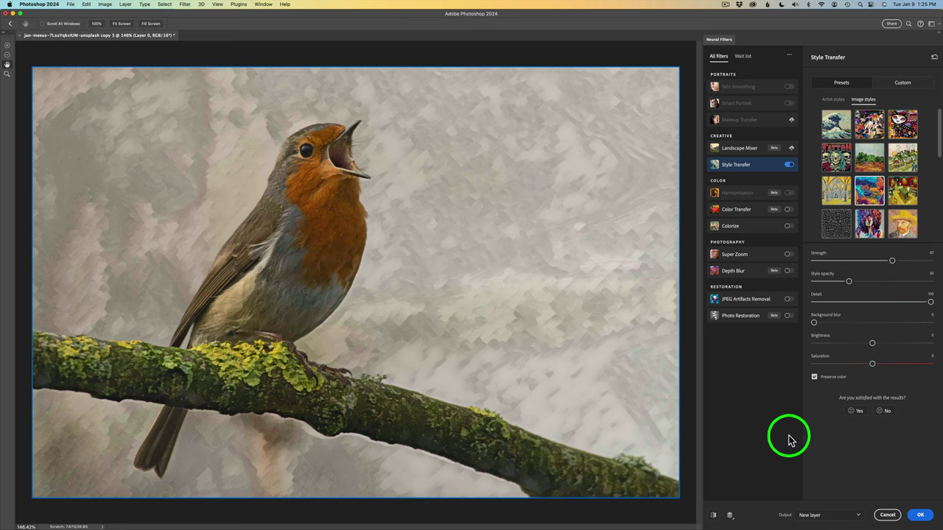
pyautogui.click(713, 517)
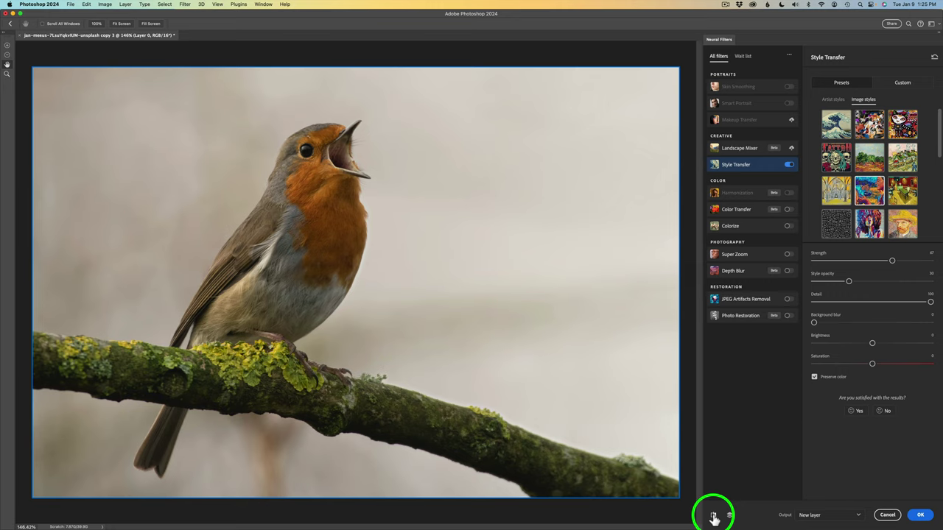
pyautogui.click(714, 518)
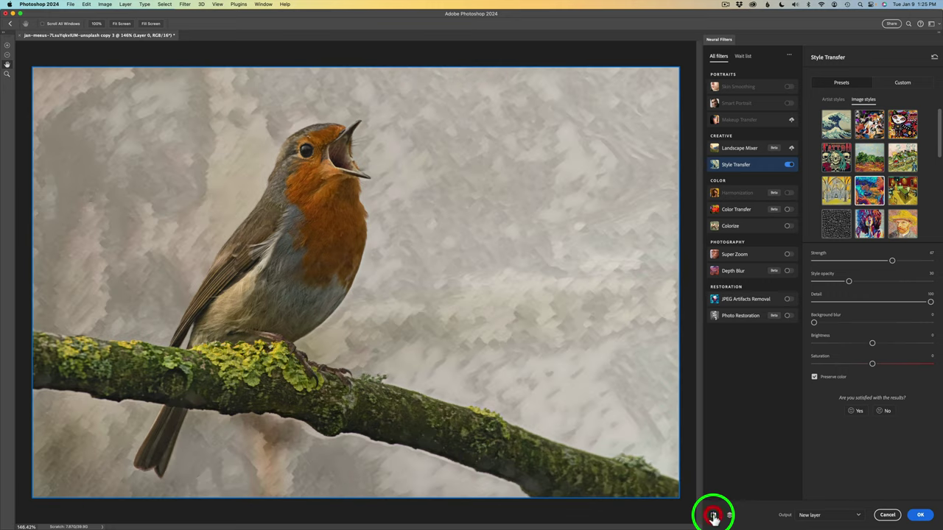
pyautogui.click(713, 517)
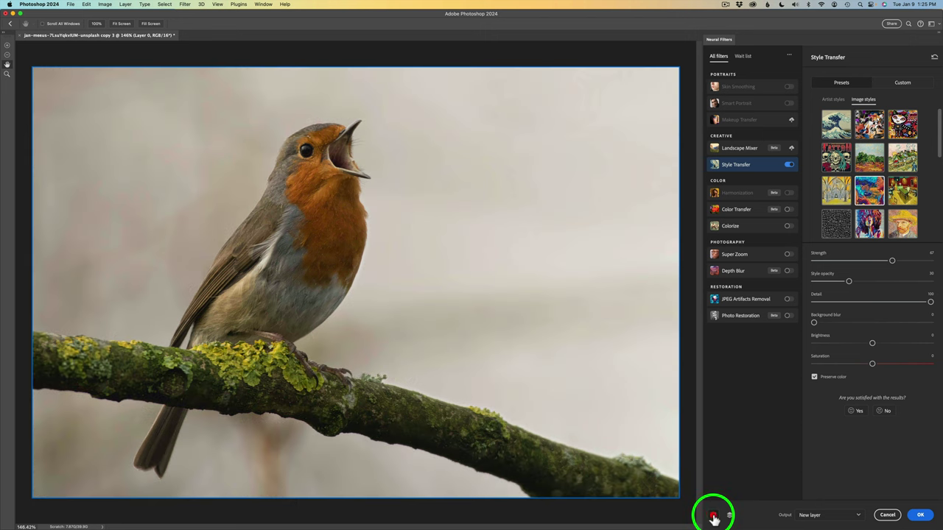
pyautogui.click(713, 517)
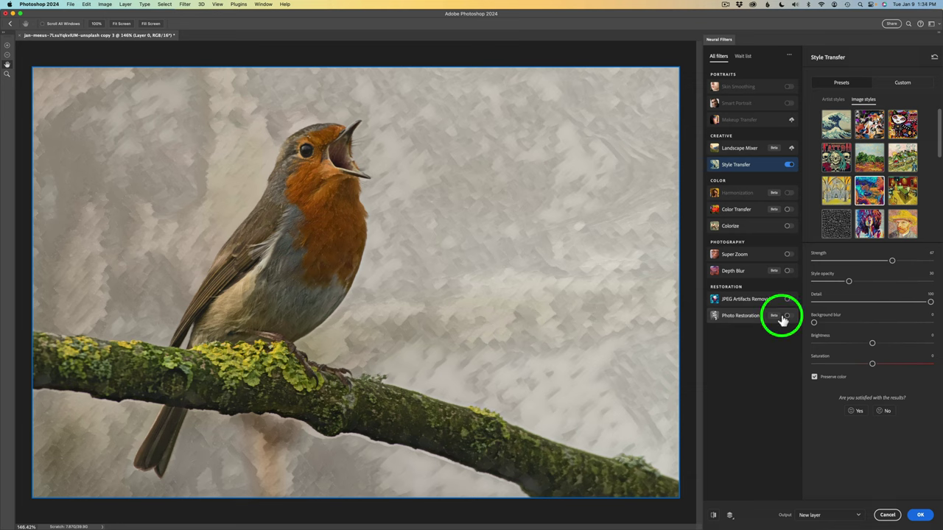
# Turn off Preserve color, try Saturation at -28, then reset Saturation to 0.
pyautogui.click(815, 378)
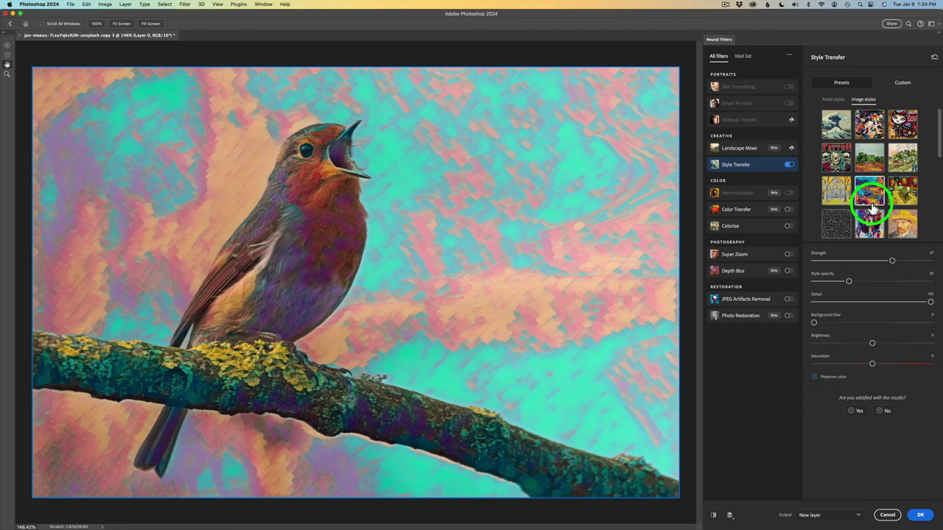
pyautogui.moveTo(864, 363); pyautogui.dragTo(838, 364)
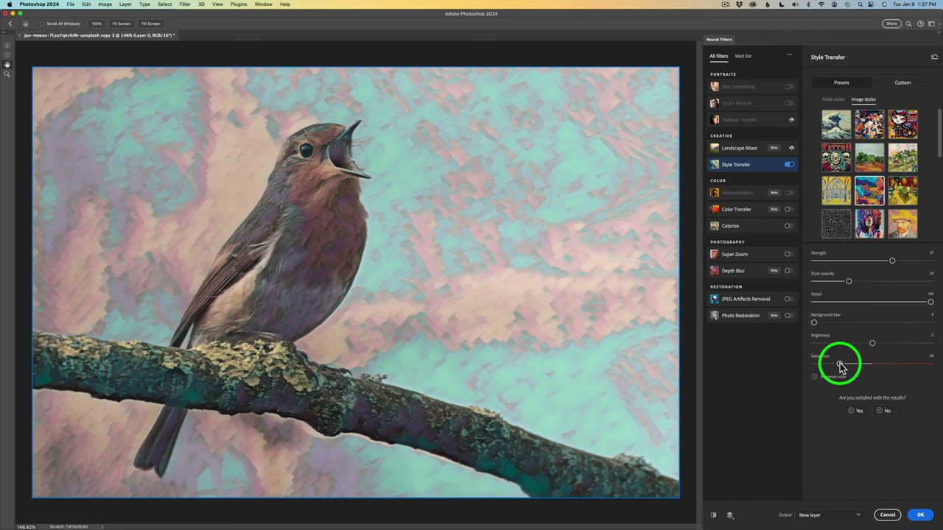
pyautogui.moveTo(840, 366)
pyautogui.mouseDown()
pyautogui.moveTo(874, 363)
pyautogui.moveTo(839, 364)
pyautogui.mouseUp()
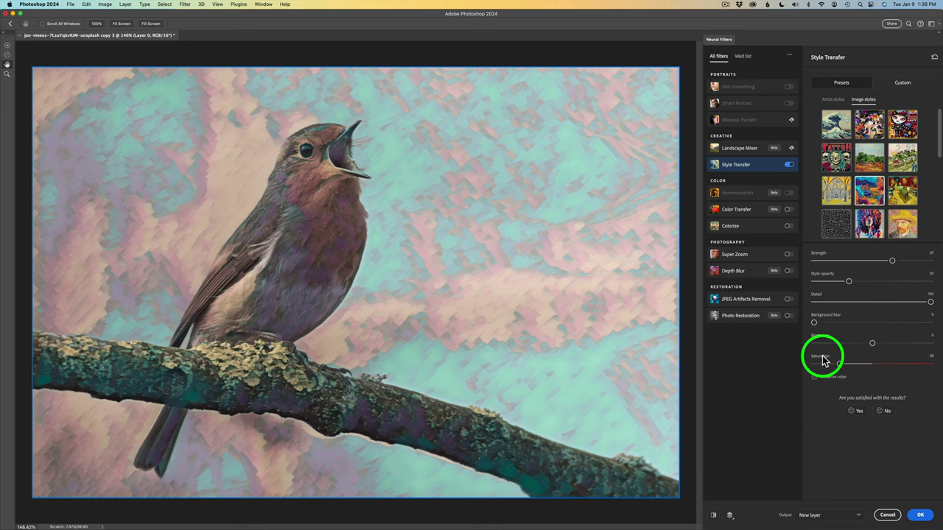
pyautogui.doubleClick(822, 360)
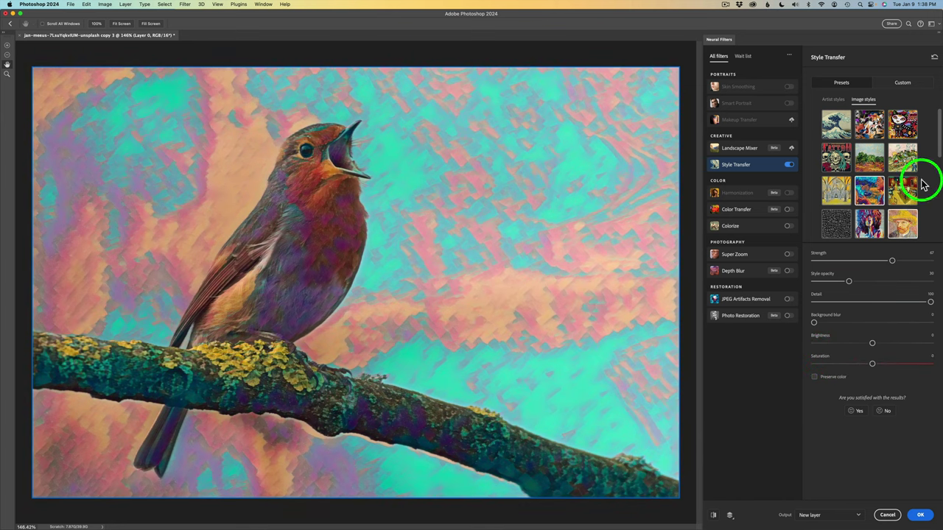
# Reset Style Transfer to defaults and reapply the same third-row image-style preset.
pyautogui.click(935, 58)
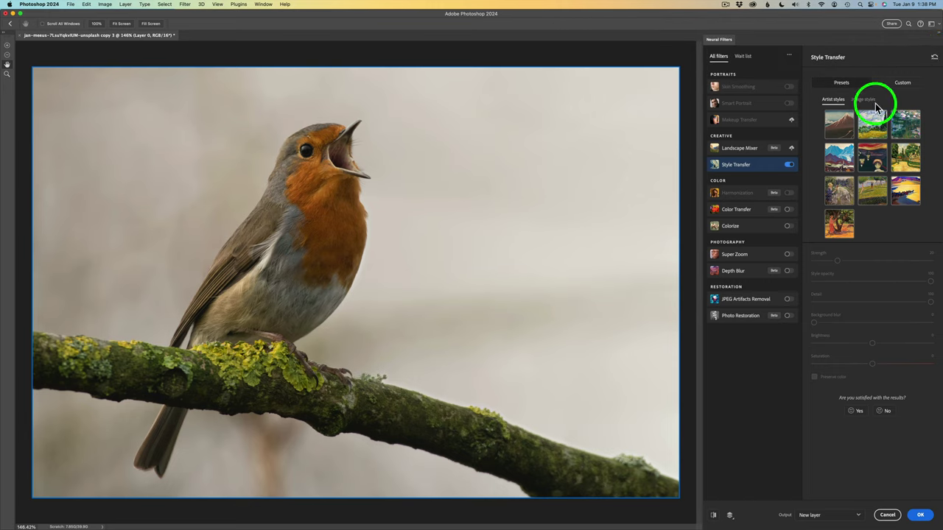
pyautogui.click(868, 103)
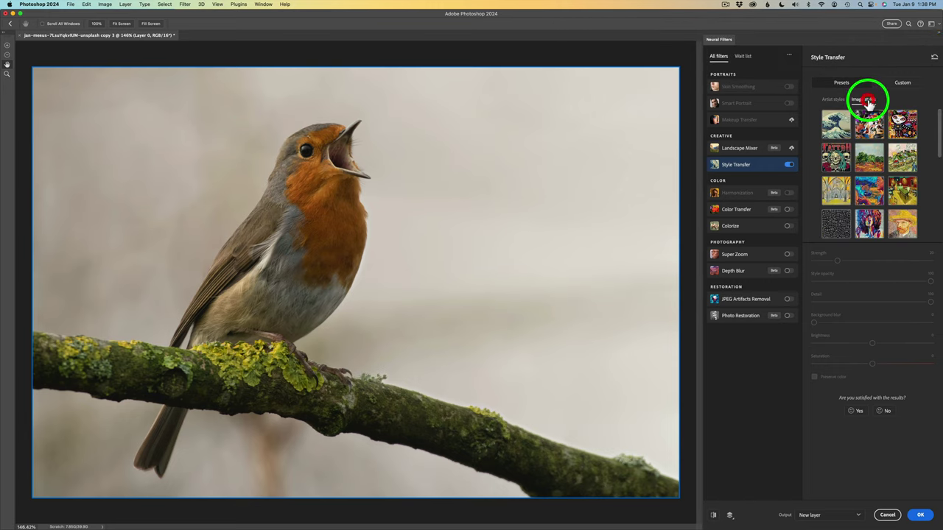
pyautogui.click(871, 193)
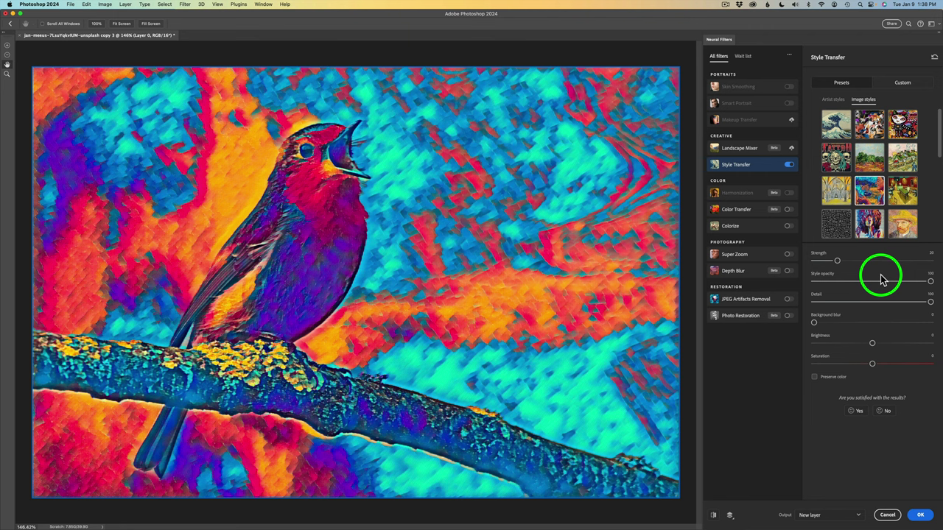
# Turn Preserve color on and lower Style opacity to about 40.
pyautogui.click(815, 378)
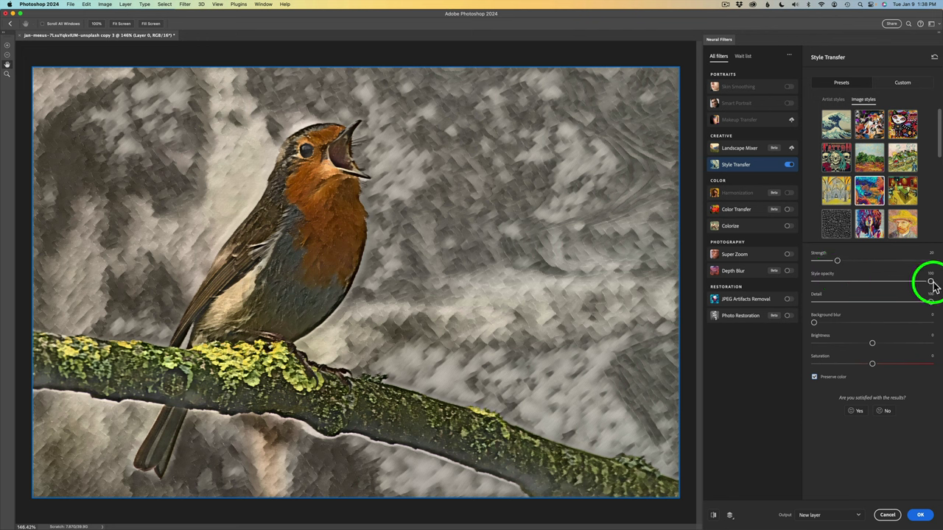
pyautogui.moveTo(932, 284); pyautogui.dragTo(884, 285)
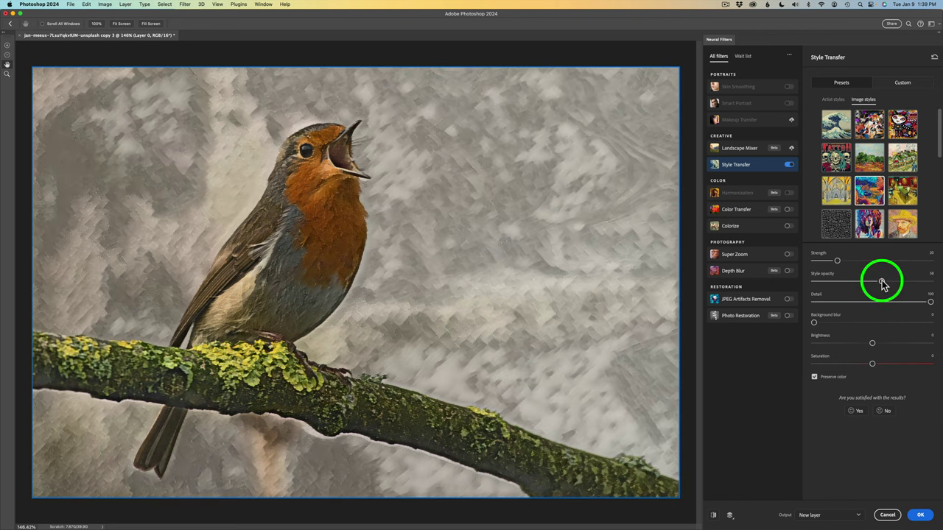
pyautogui.moveTo(882, 284); pyautogui.dragTo(862, 284)
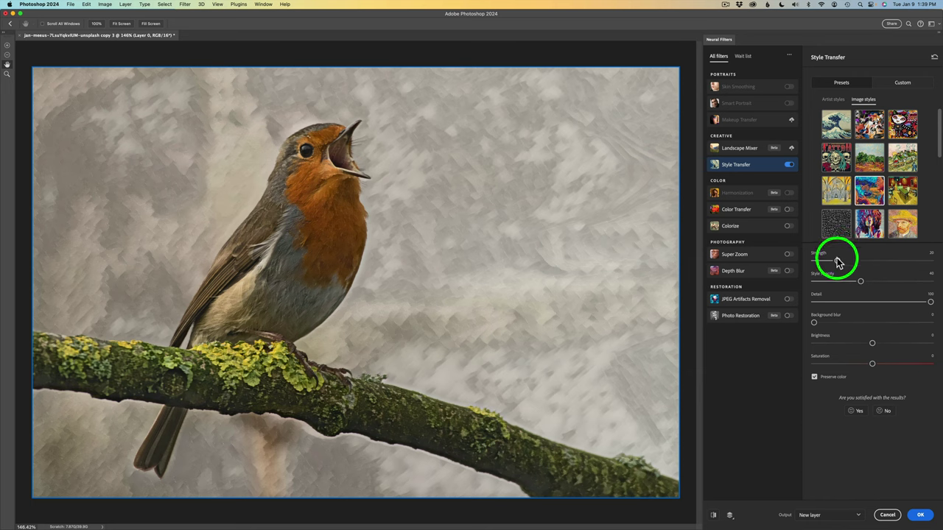
# Raise Strength to about 50 and set Saturation to -9.
pyautogui.moveTo(839, 262); pyautogui.dragTo(874, 264)
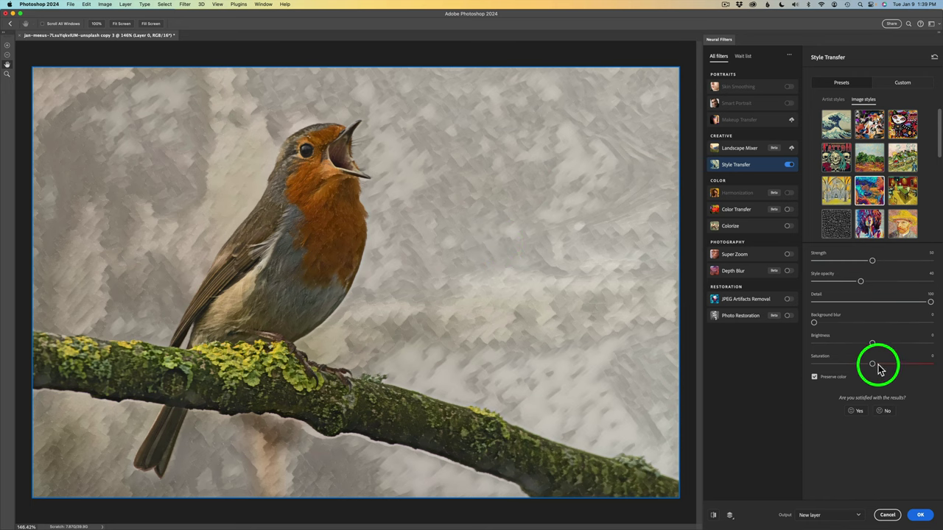
pyautogui.moveTo(874, 364); pyautogui.dragTo(851, 368)
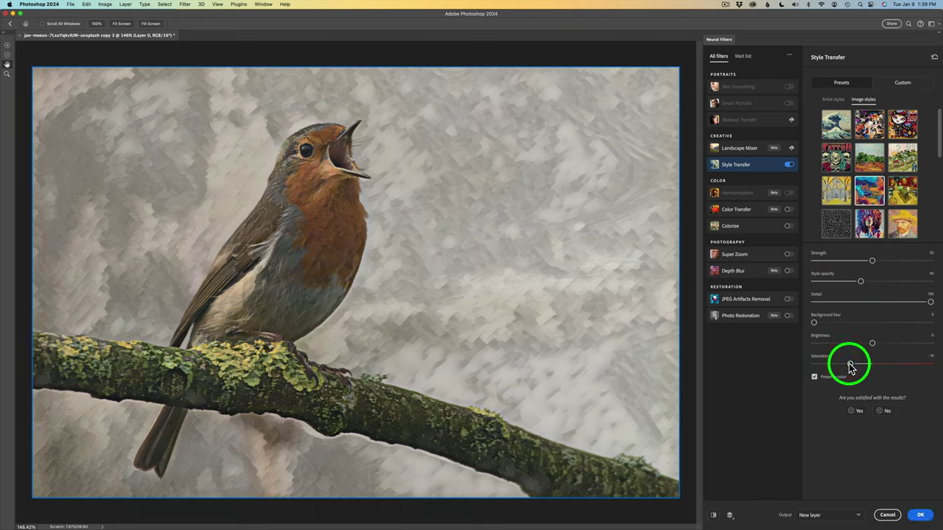
pyautogui.moveTo(851, 367); pyautogui.dragTo(863, 367)
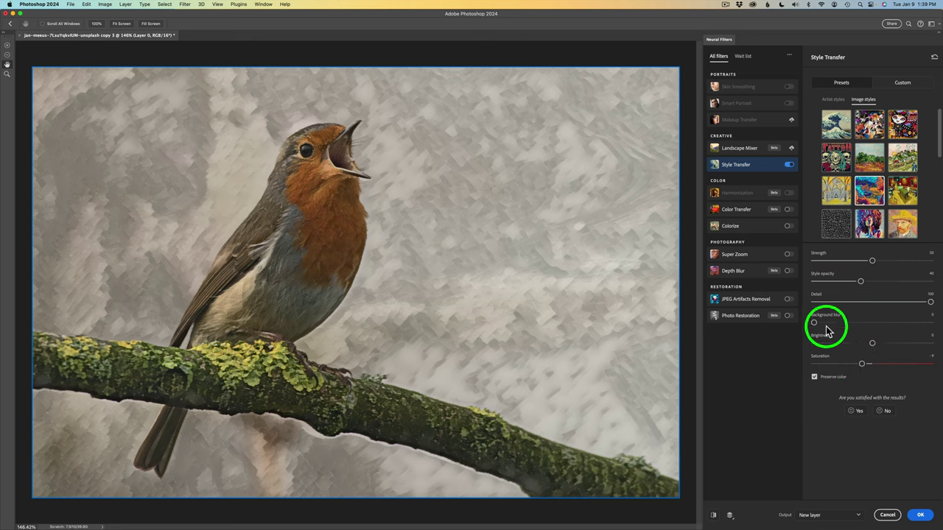
# Pull the Detail slider down from 100, then back up to about 79.
pyautogui.moveTo(818, 327); pyautogui.dragTo(797, 325)
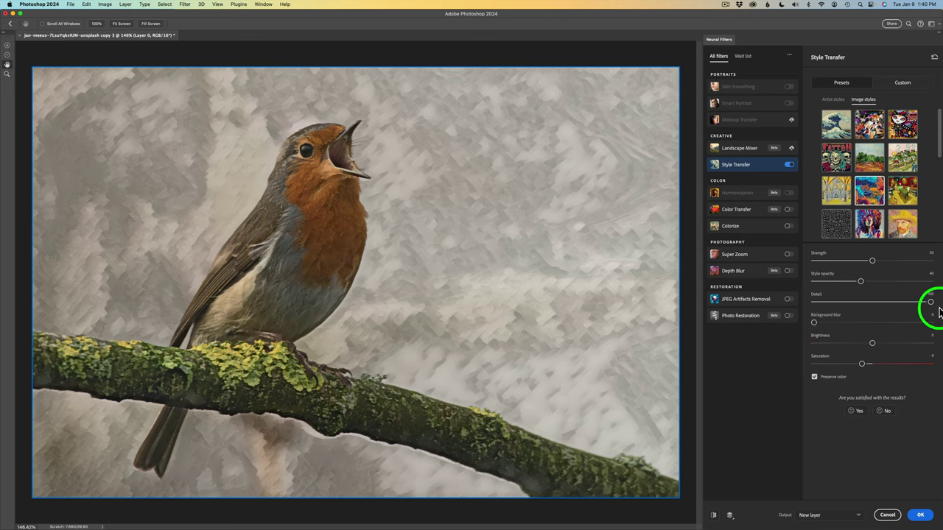
pyautogui.moveTo(930, 302); pyautogui.dragTo(884, 302)
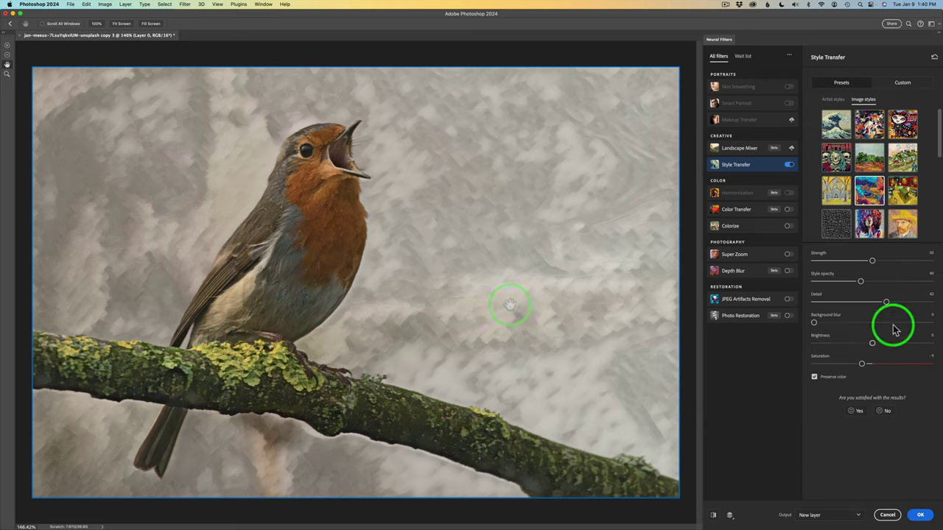
pyautogui.moveTo(886, 301); pyautogui.dragTo(910, 303)
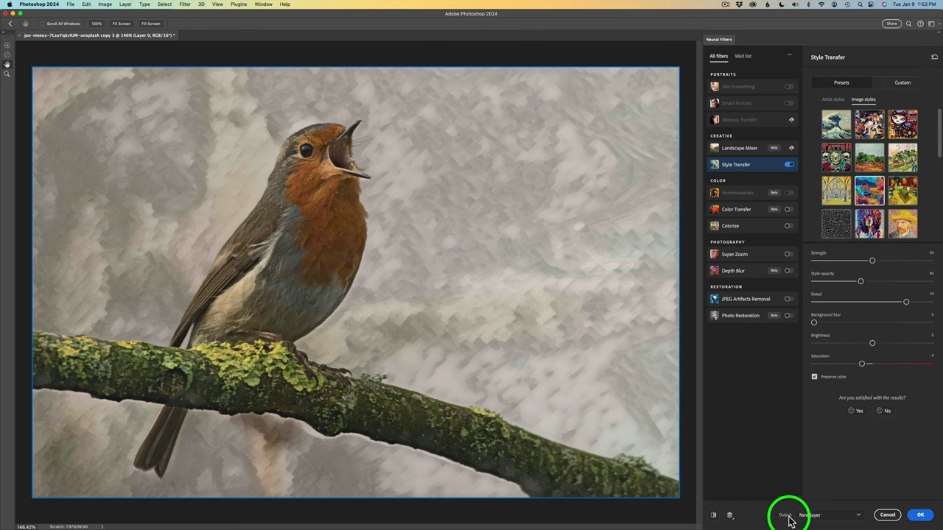
# Keep Output set to New layer and apply the Style Transfer with OK.
pyautogui.click(853, 519)
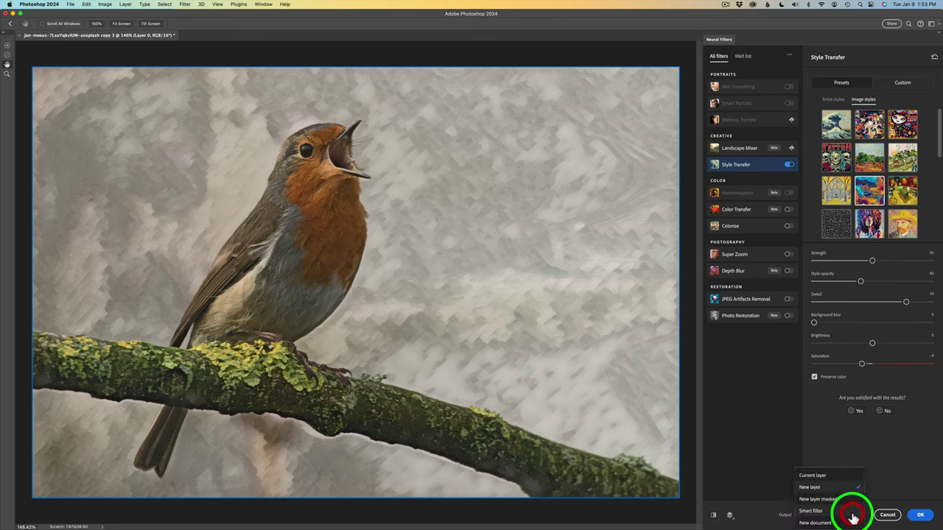
pyautogui.click(835, 453)
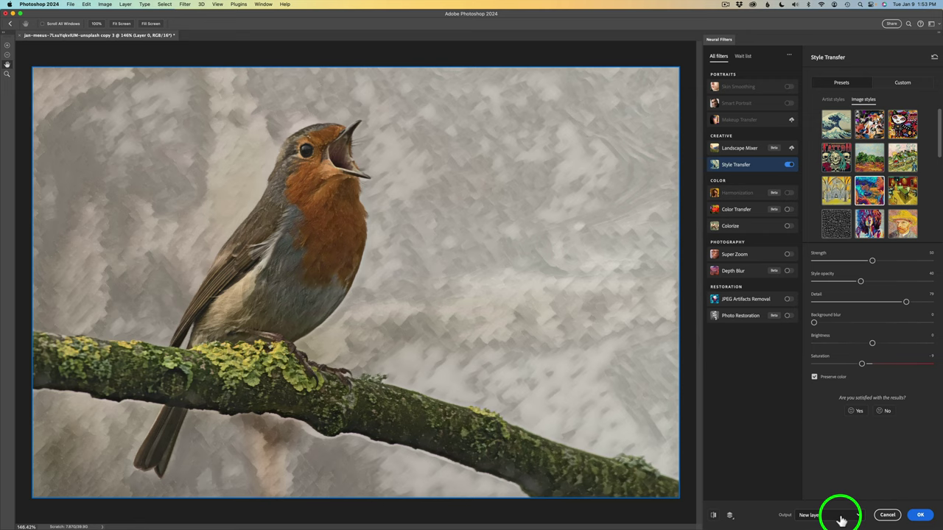
pyautogui.click(921, 515)
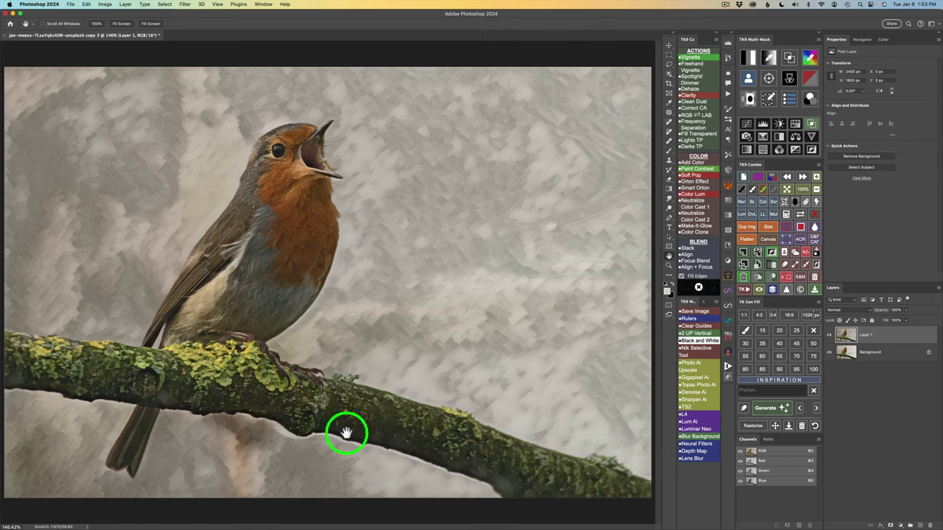
pyautogui.click(829, 335)
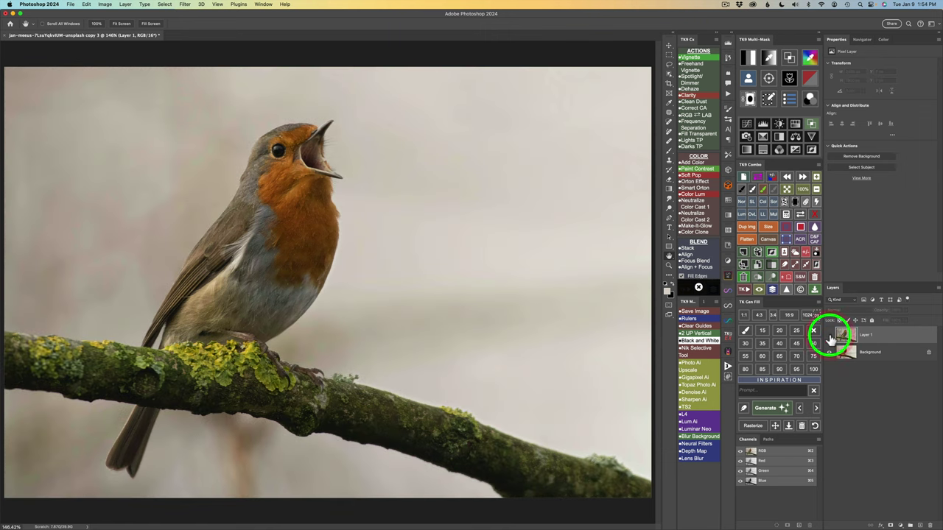
pyautogui.click(829, 335)
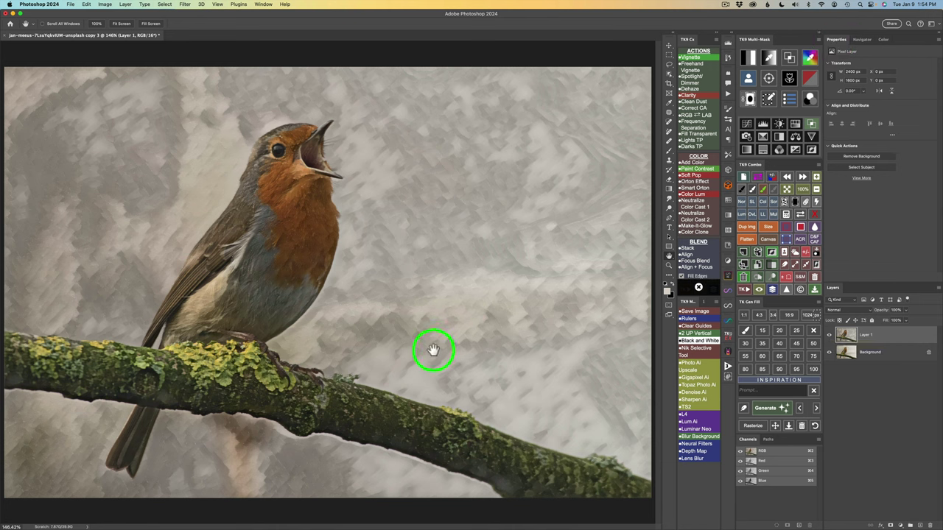
pyautogui.press('v')
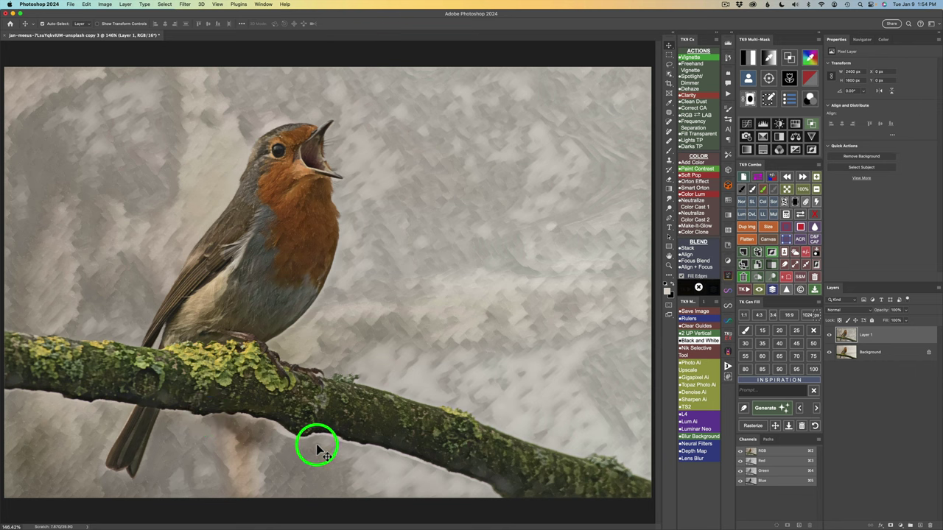
# Pick the Remove tool on a new layer and erase the first halo patch under the branch.
pyautogui.click(670, 133)
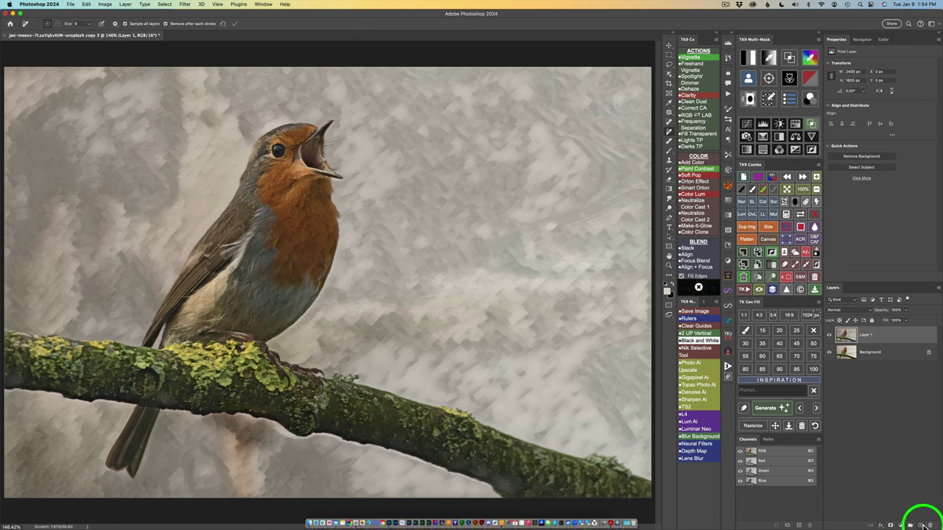
pyautogui.click(922, 524)
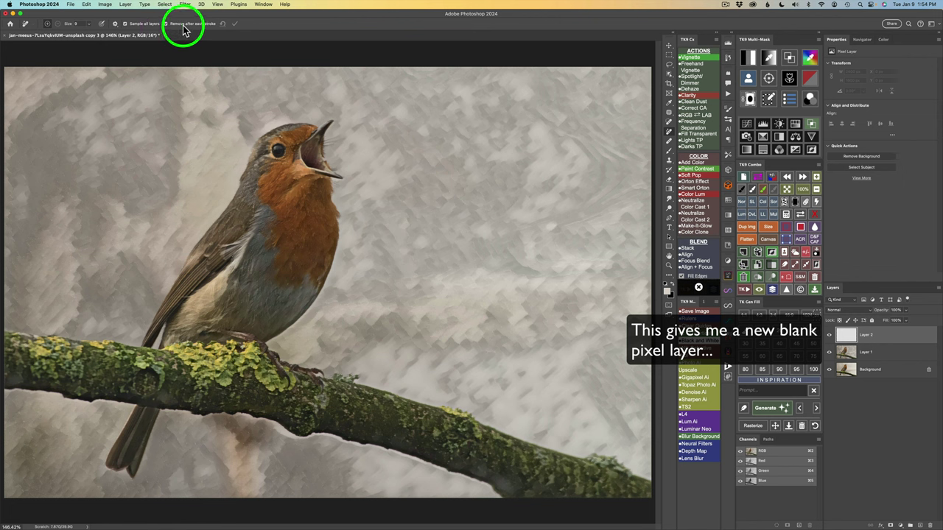
pyautogui.moveTo(233, 416)
pyautogui.mouseDown()
pyautogui.moveTo(208, 418)
pyautogui.moveTo(251, 412)
pyautogui.mouseUp()
pyautogui.click(250, 419)
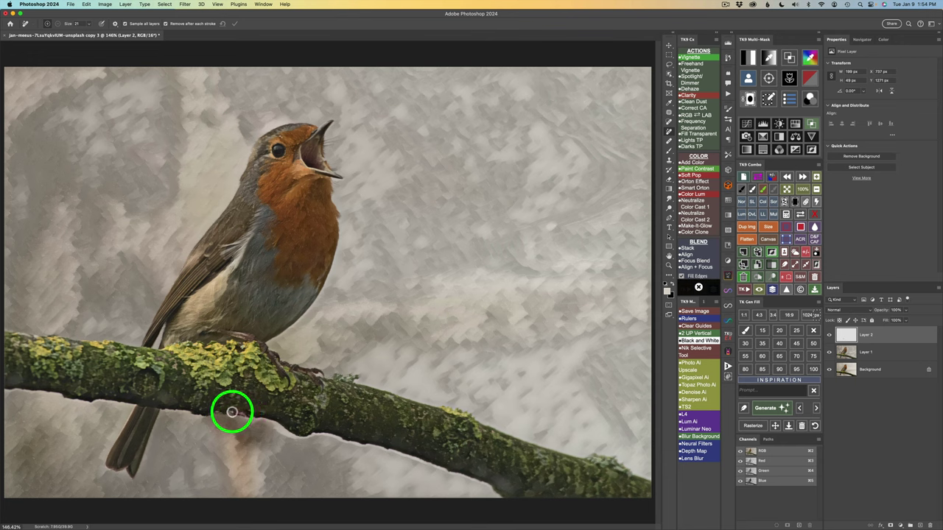
# Paint out the remaining halo along the branch's lower edge, including spots near its left end.
pyautogui.moveTo(231, 411)
pyautogui.mouseDown()
pyautogui.moveTo(240, 430)
pyautogui.moveTo(227, 411)
pyautogui.moveTo(310, 435)
pyautogui.moveTo(305, 441)
pyautogui.moveTo(391, 446)
pyautogui.moveTo(480, 480)
pyautogui.moveTo(509, 505)
pyautogui.moveTo(482, 480)
pyautogui.moveTo(446, 475)
pyautogui.mouseUp()
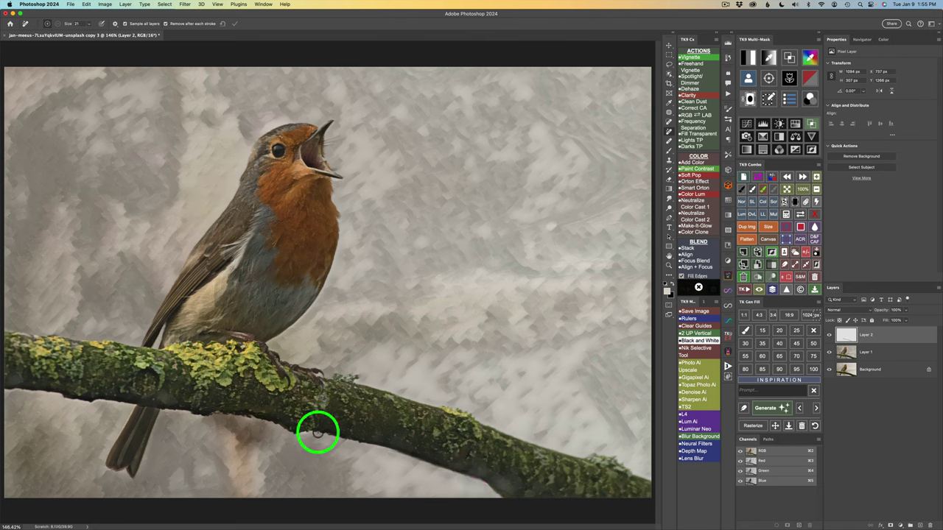
pyautogui.moveTo(318, 432)
pyautogui.mouseDown()
pyautogui.moveTo(298, 455)
pyautogui.moveTo(311, 430)
pyautogui.moveTo(319, 447)
pyautogui.moveTo(352, 457)
pyautogui.moveTo(331, 444)
pyautogui.mouseUp()
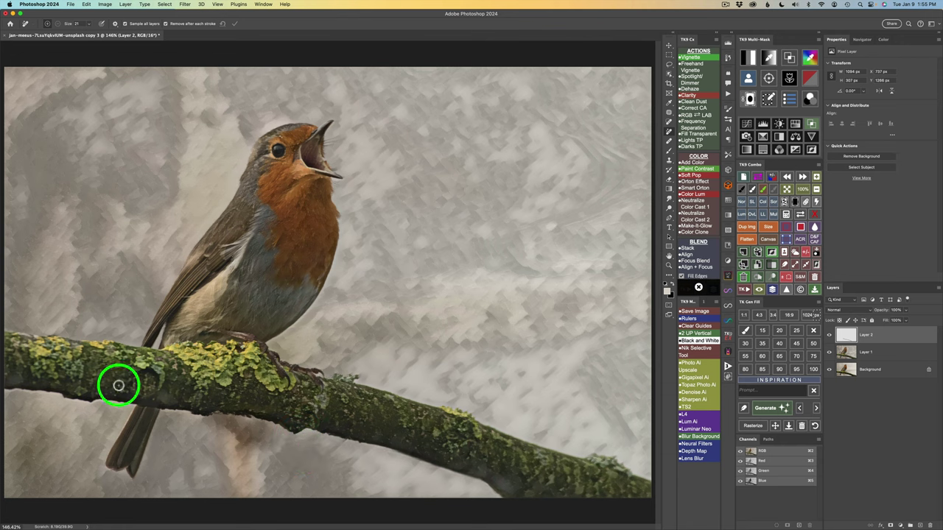
pyautogui.moveTo(118, 385)
pyautogui.mouseDown()
pyautogui.moveTo(136, 411)
pyautogui.moveTo(98, 401)
pyautogui.moveTo(99, 431)
pyautogui.moveTo(121, 414)
pyautogui.moveTo(110, 400)
pyautogui.moveTo(93, 404)
pyautogui.moveTo(92, 429)
pyautogui.moveTo(95, 413)
pyautogui.moveTo(68, 407)
pyautogui.moveTo(81, 402)
pyautogui.moveTo(74, 401)
pyautogui.moveTo(74, 419)
pyautogui.moveTo(49, 393)
pyautogui.moveTo(27, 400)
pyautogui.mouseUp()
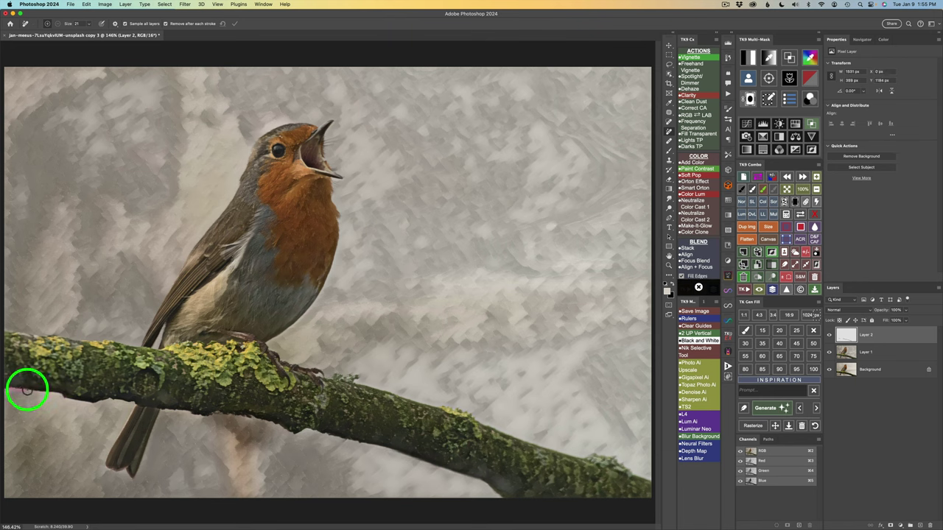
pyautogui.click(60, 394)
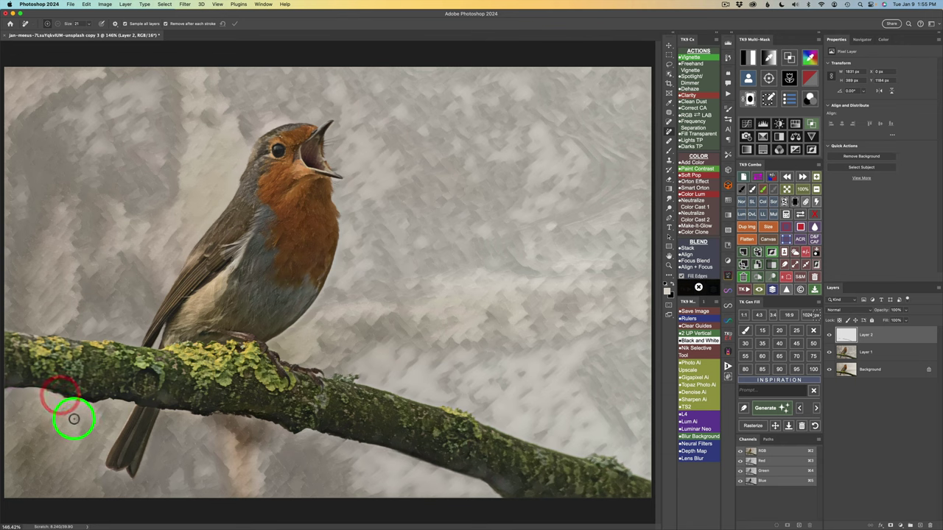
pyautogui.click(55, 393)
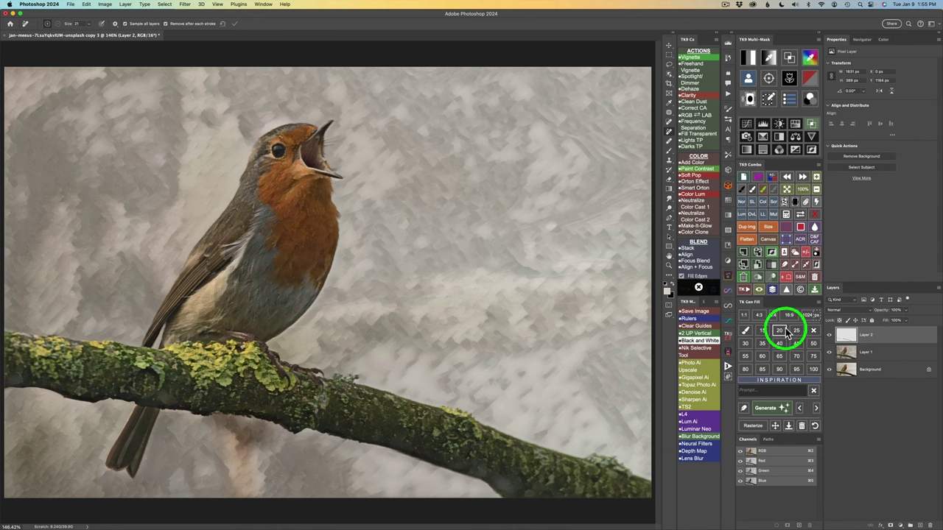
pyautogui.moveTo(845, 335); pyautogui.dragTo(368, 450)
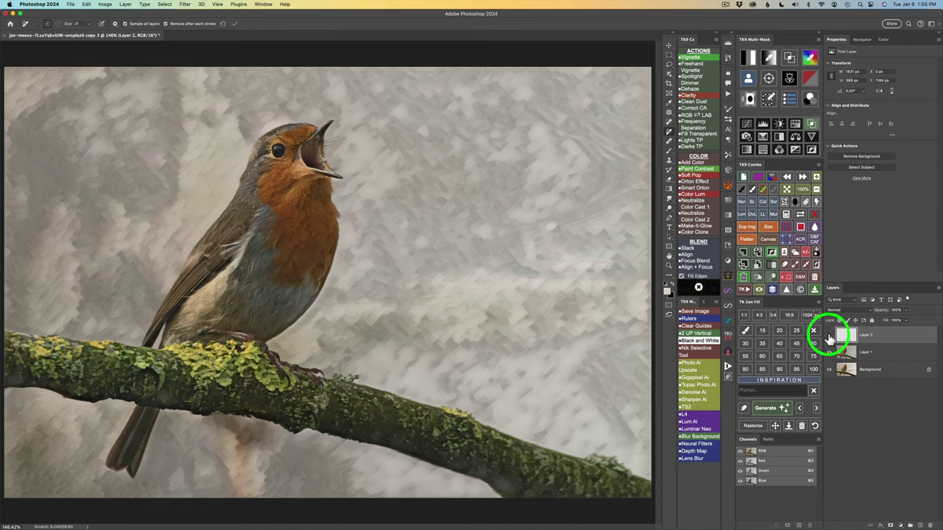
pyautogui.click(830, 338)
pyautogui.click(830, 338)
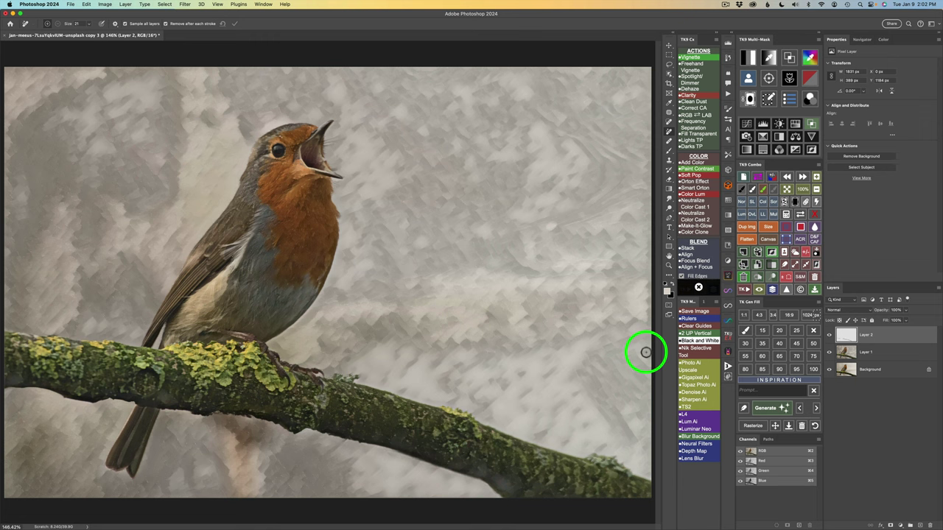
pyautogui.keyDown('alt'); pyautogui.click(829, 370); pyautogui.keyUp('alt')
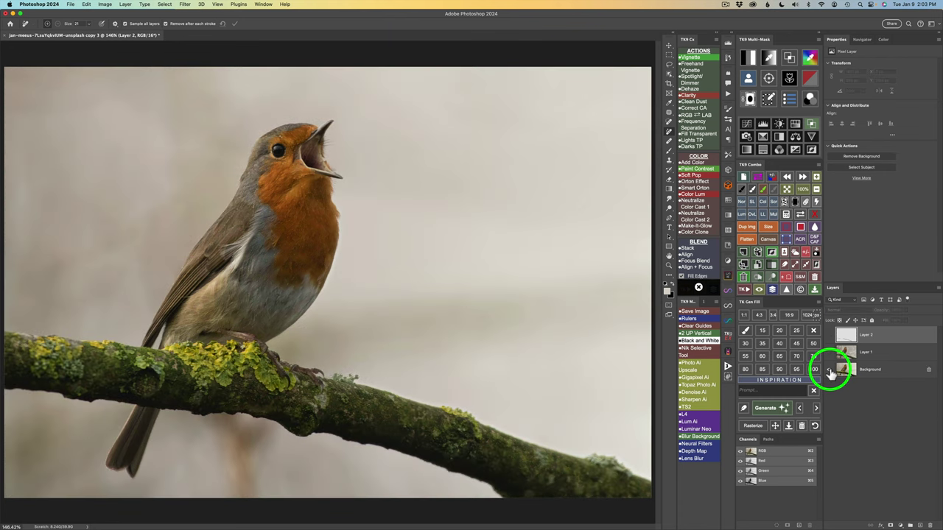
pyautogui.keyDown('alt'); pyautogui.click(829, 370); pyautogui.keyUp('alt')
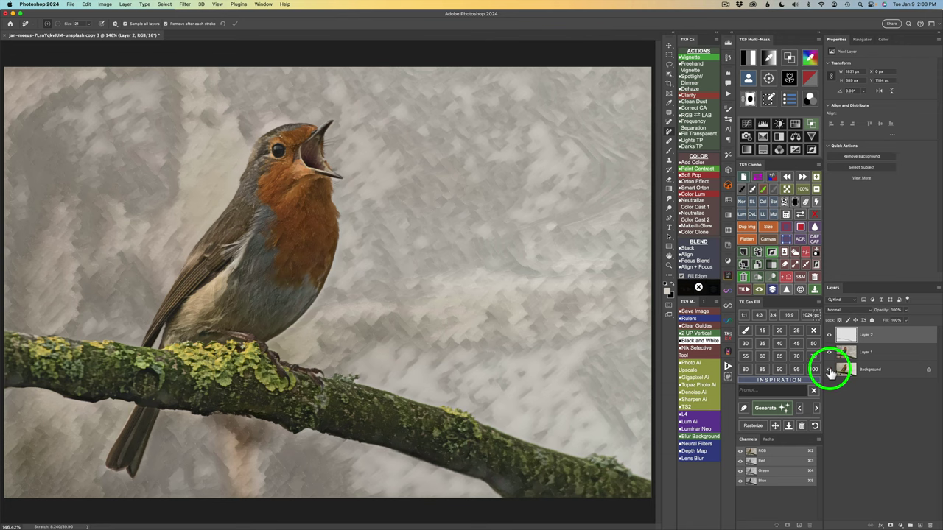
pyautogui.click(772, 290)
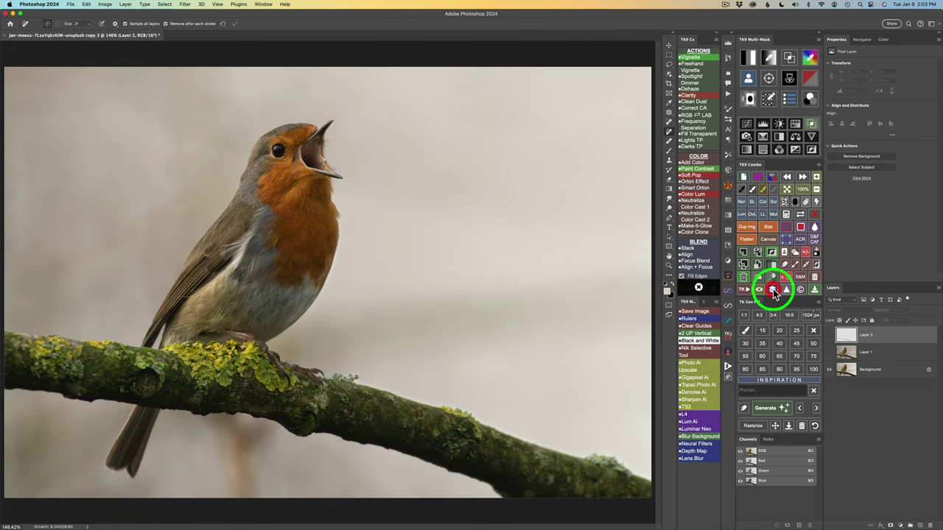
pyautogui.click(774, 292)
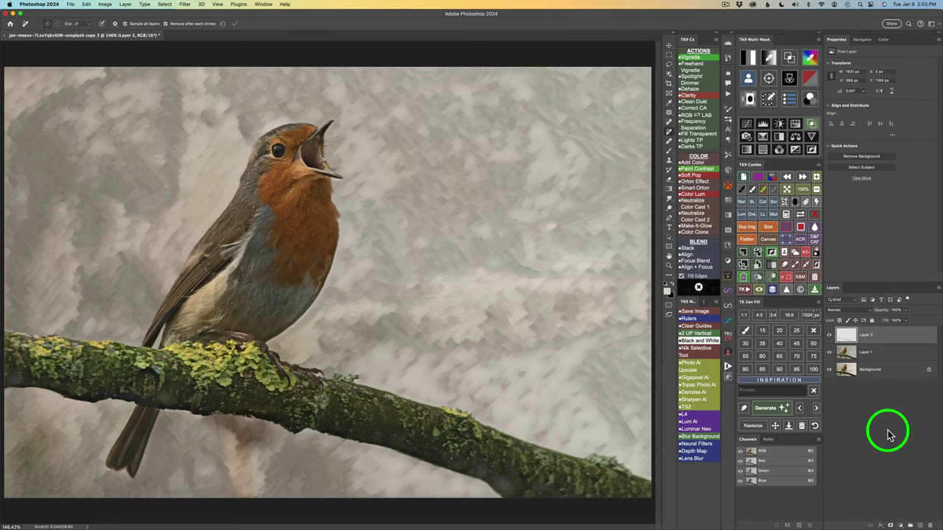